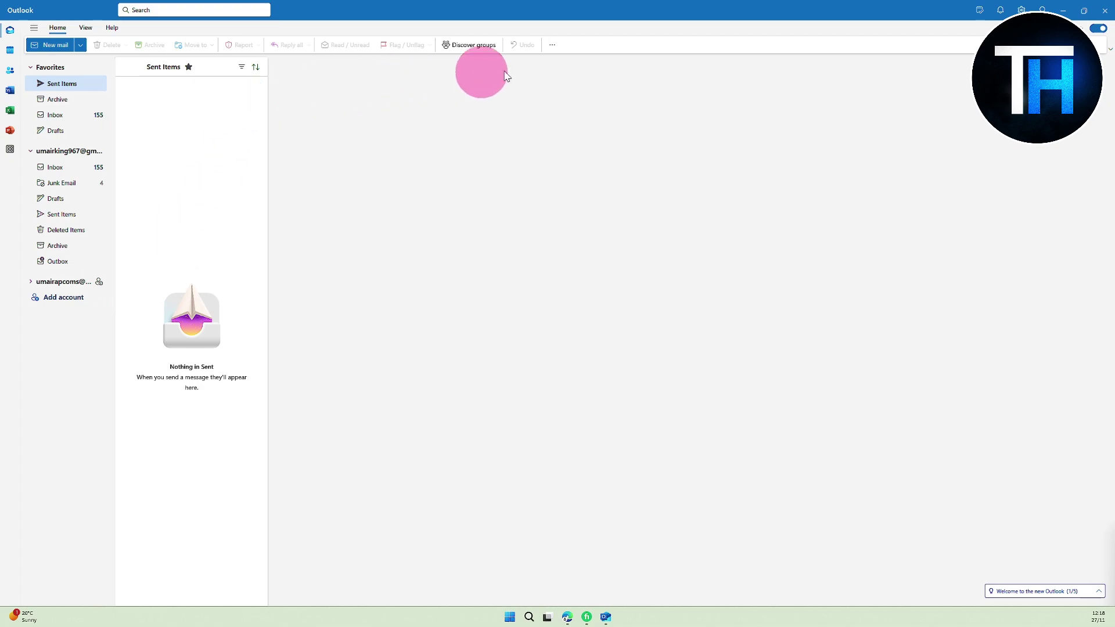
Review the customization options for the mail Home ribbon, then leave them without making changes.
{"action": "left_click", "coordinate": [552, 45]}
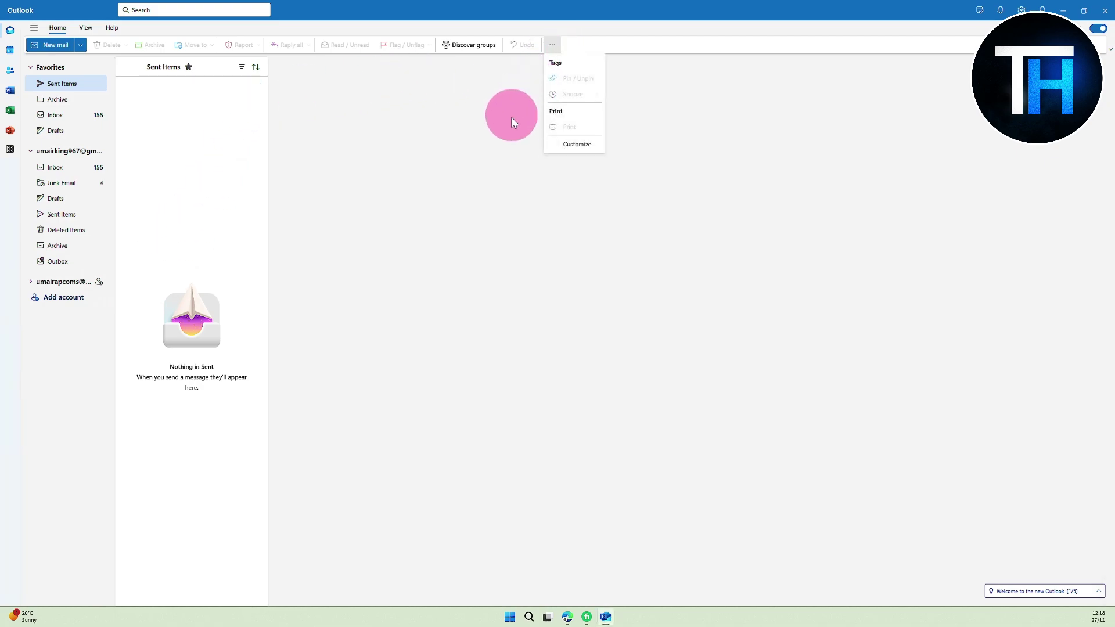
{"action": "left_click", "coordinate": [574, 145]}
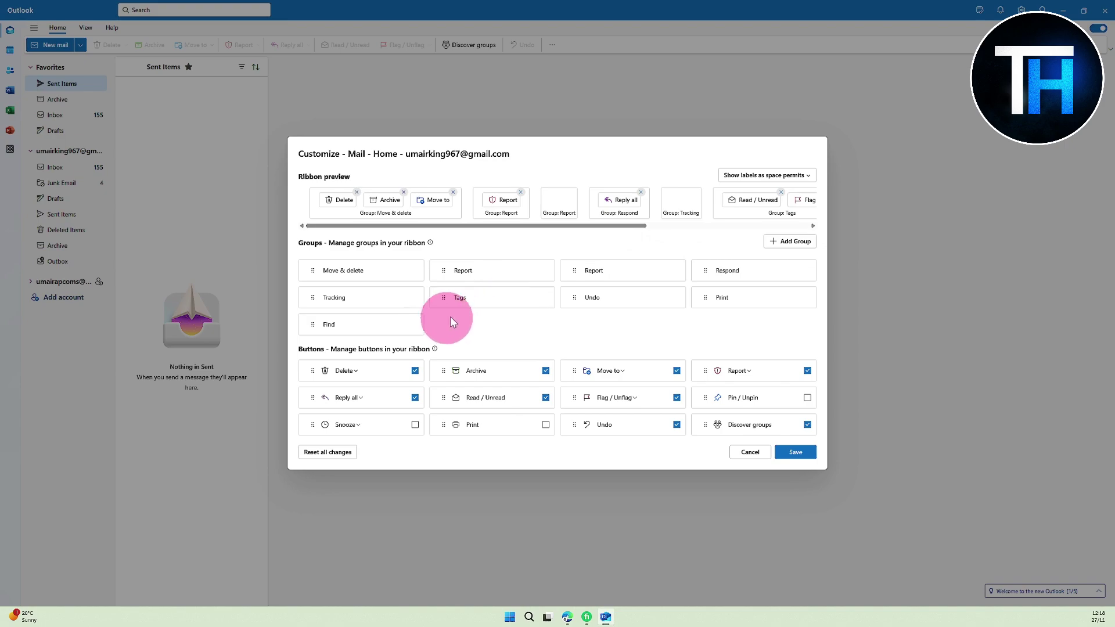
{"action": "left_click", "coordinate": [861, 141]}
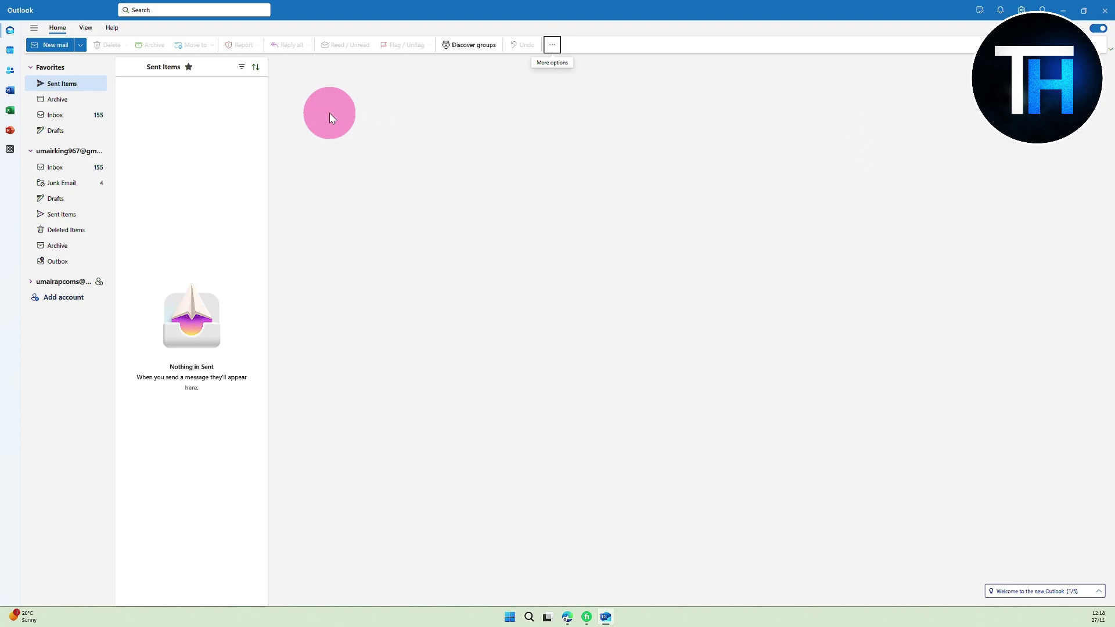
Look through the mail view options, including how messages are grouped into conversations.
{"action": "left_click", "coordinate": [86, 27]}
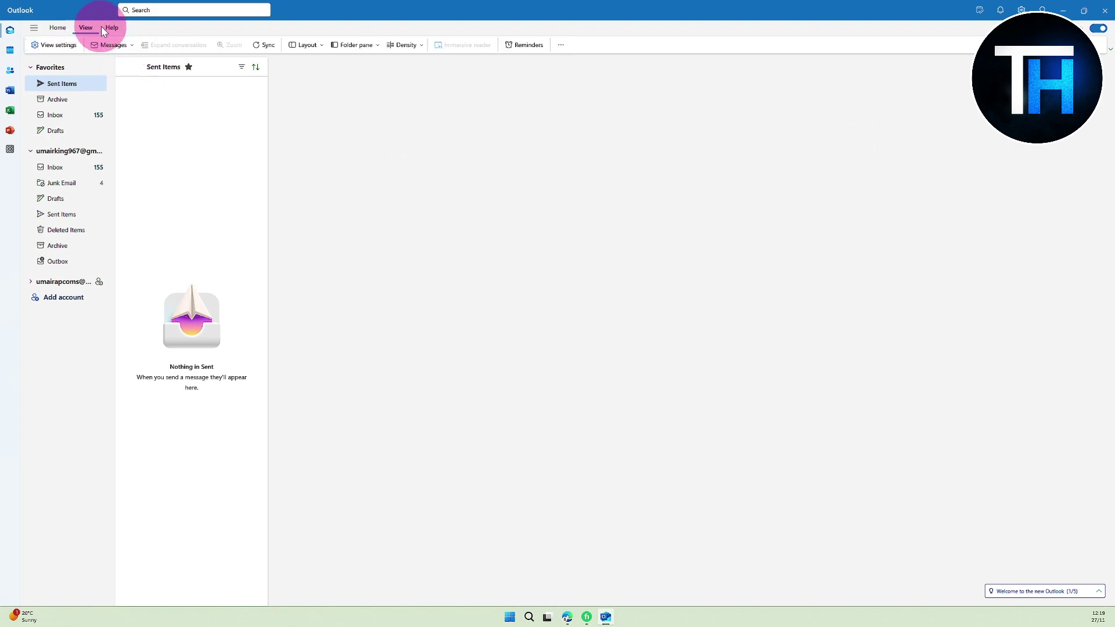
{"action": "left_click", "coordinate": [61, 29]}
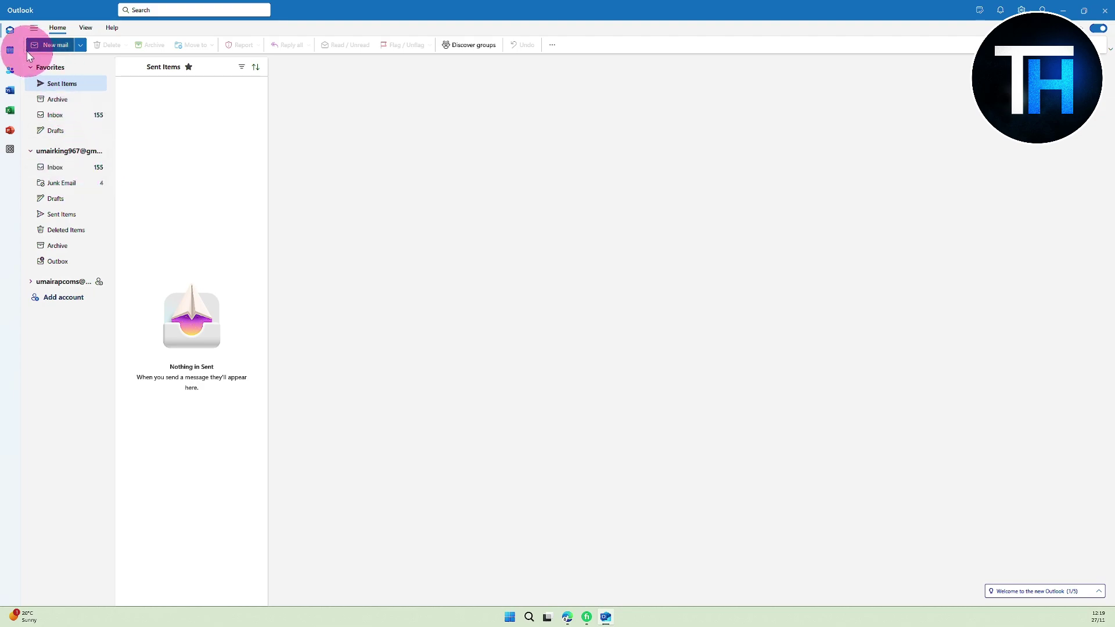
{"action": "left_click", "coordinate": [86, 29]}
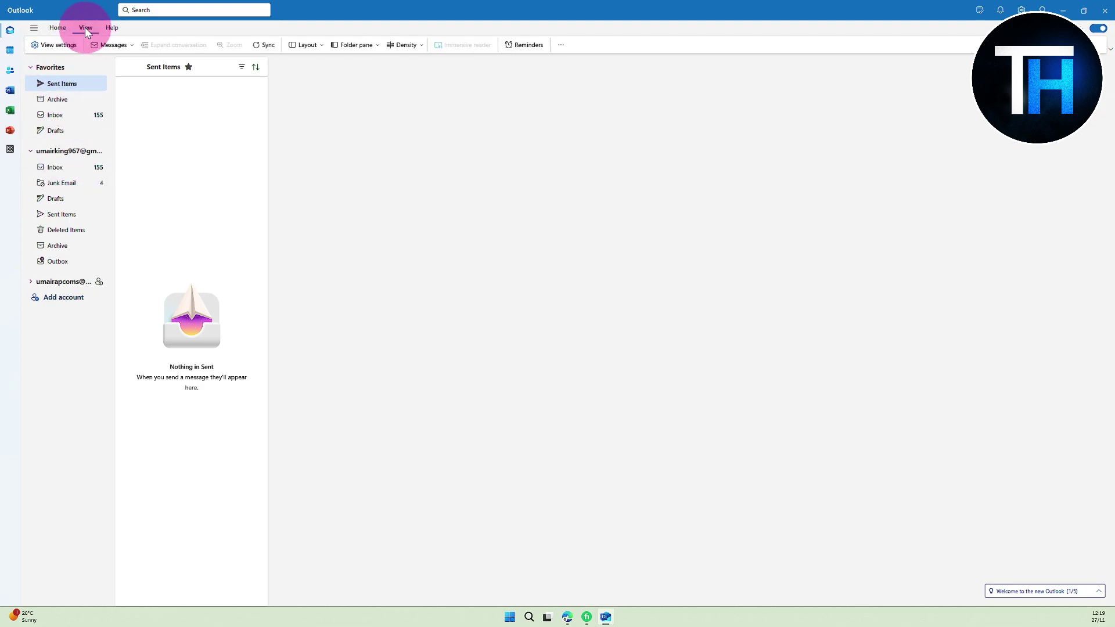
{"action": "left_click", "coordinate": [118, 45]}
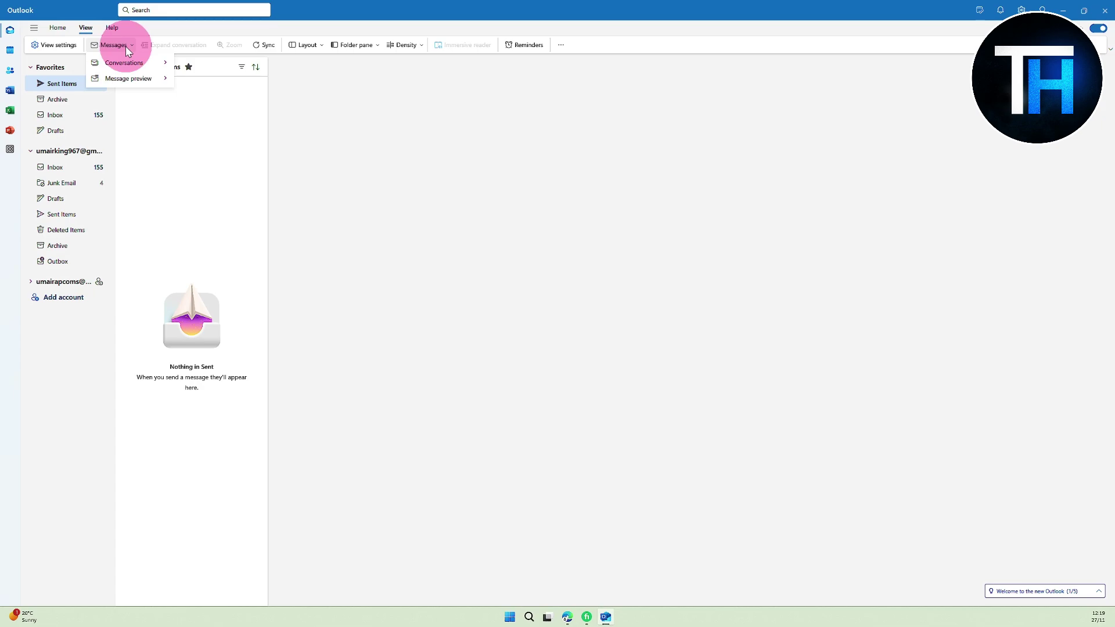
{"action": "left_click", "coordinate": [150, 64]}
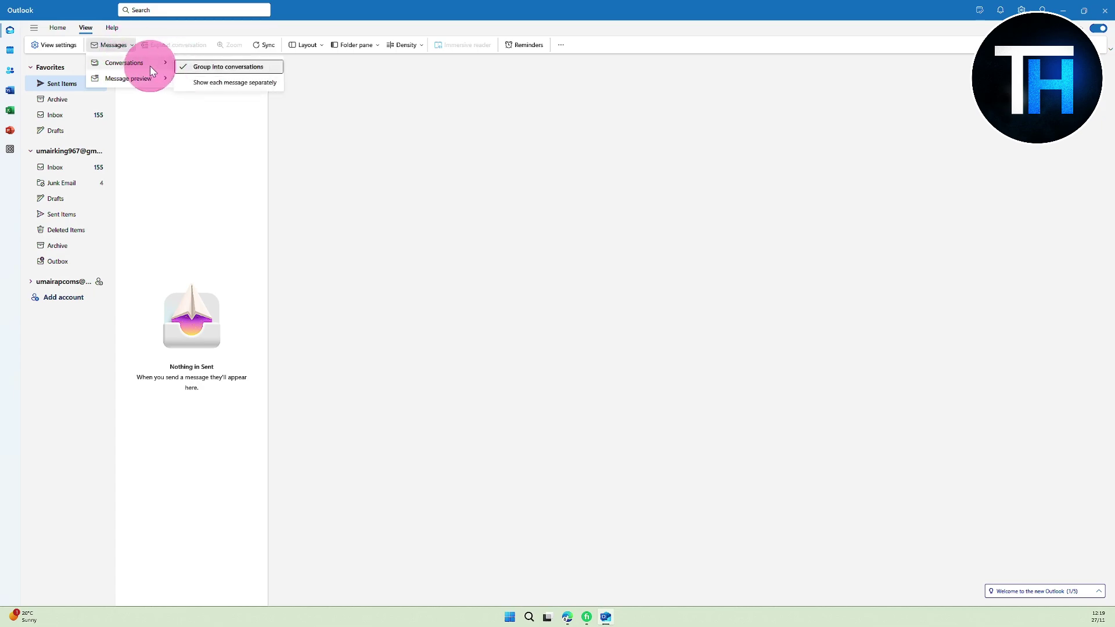
{"action": "left_click", "coordinate": [129, 49]}
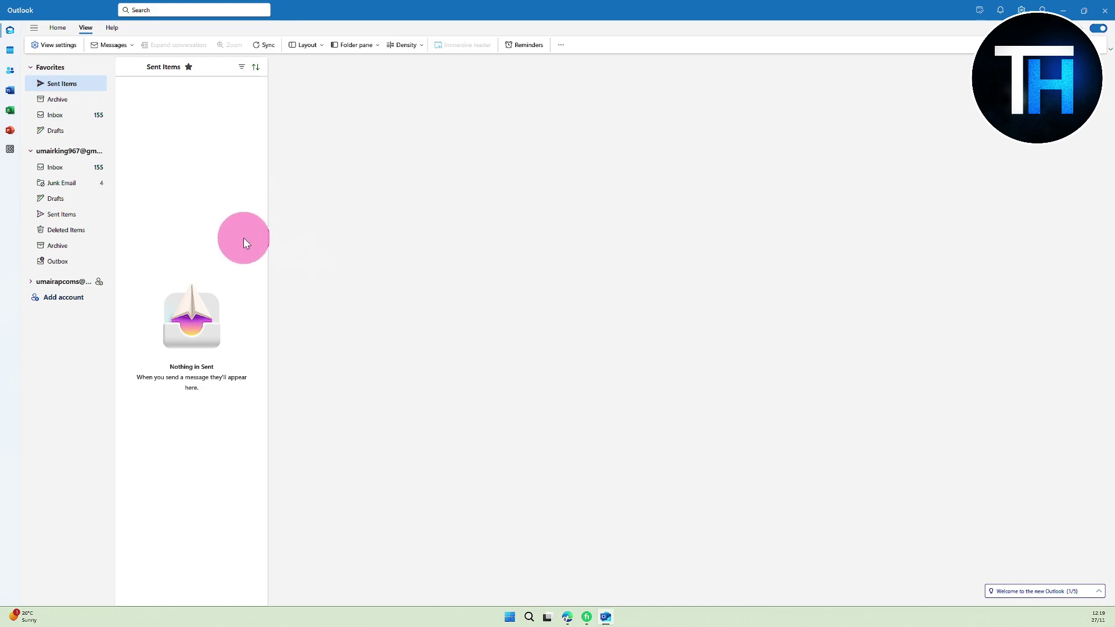
{"action": "left_click", "coordinate": [9, 152]}
{"action": "left_click", "coordinate": [6, 257]}
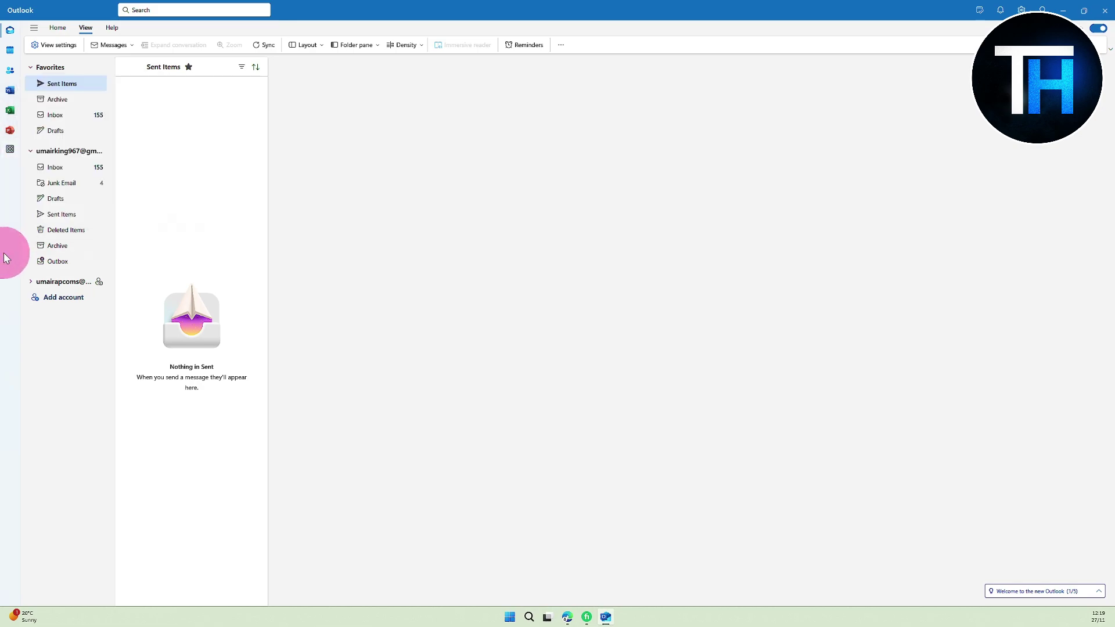
{"action": "left_click", "coordinate": [34, 29]}
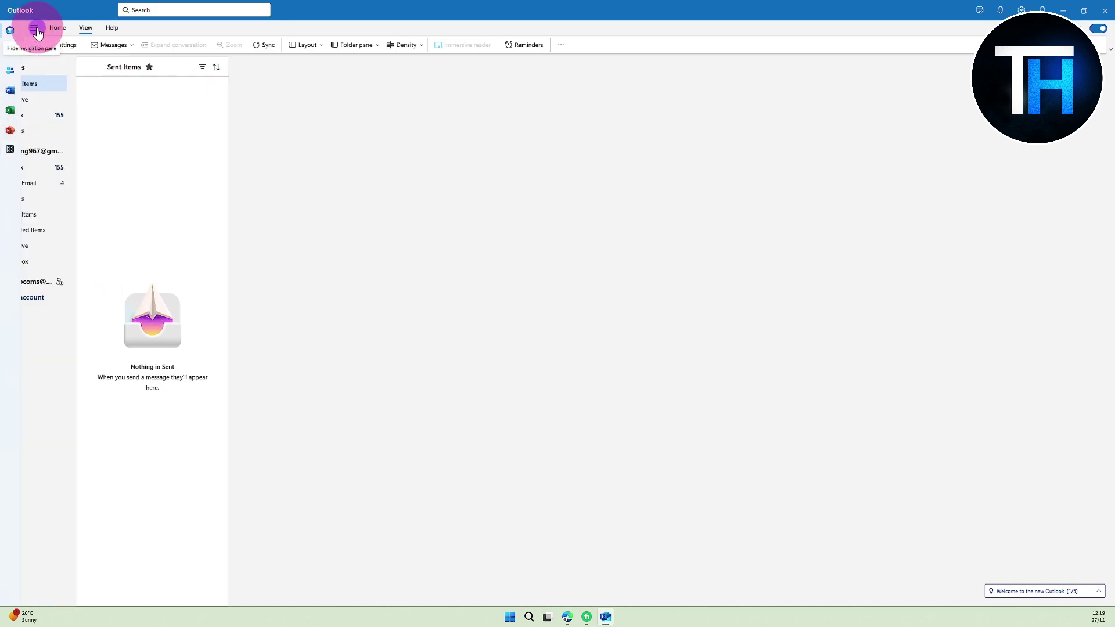
Minimize Outlook and open canva.com in the web browser.
{"action": "left_click", "coordinate": [1063, 10]}
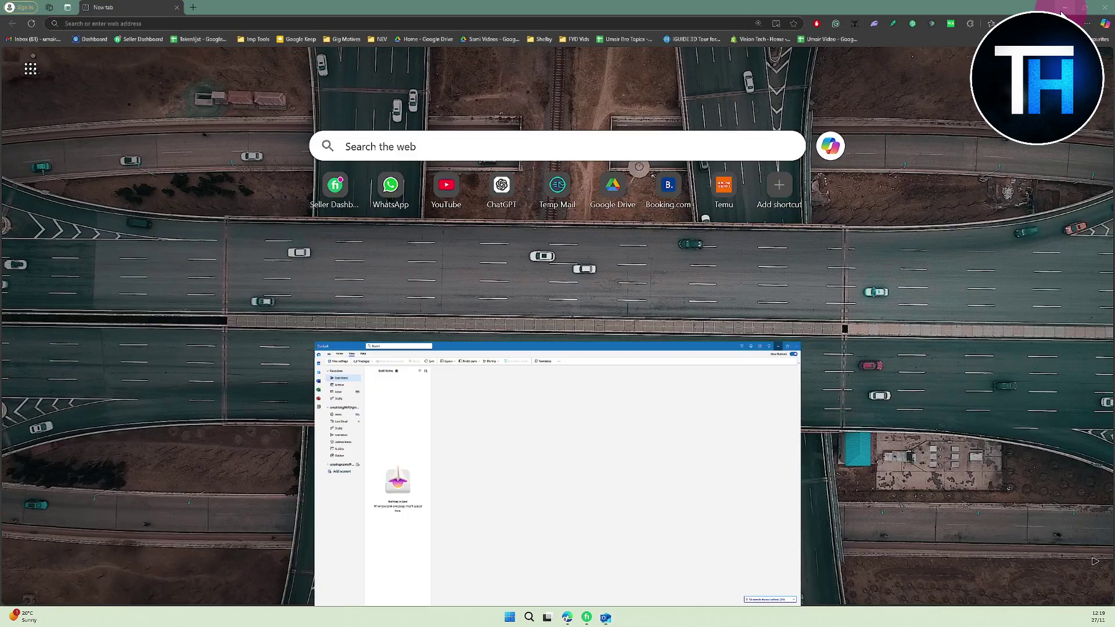
{"action": "left_click", "coordinate": [319, 23]}
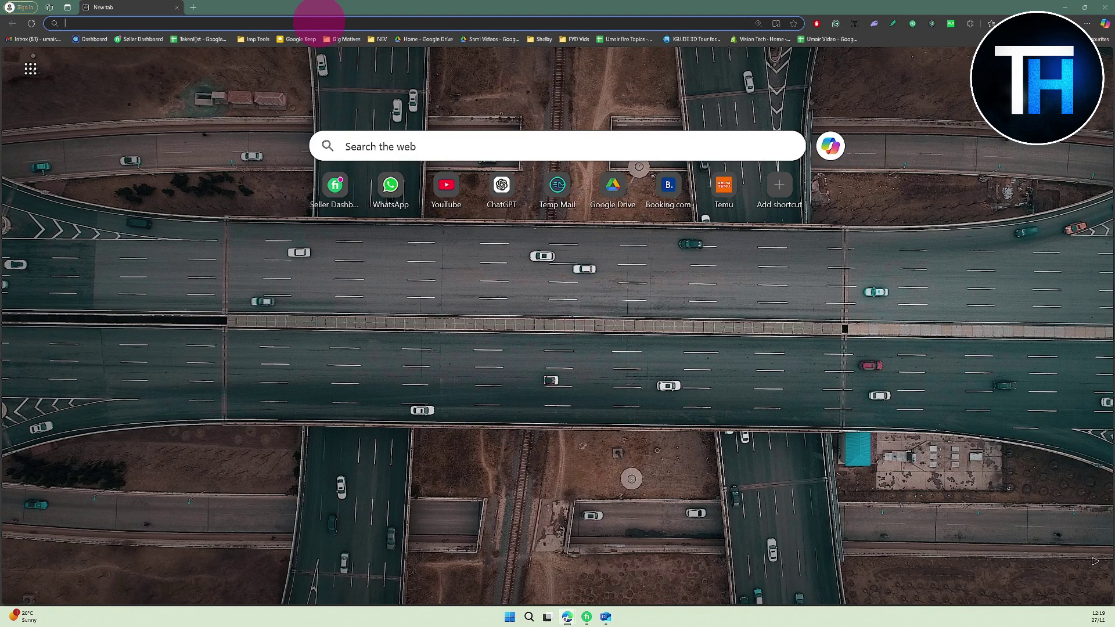
{"action": "type", "text": "canva.com"}
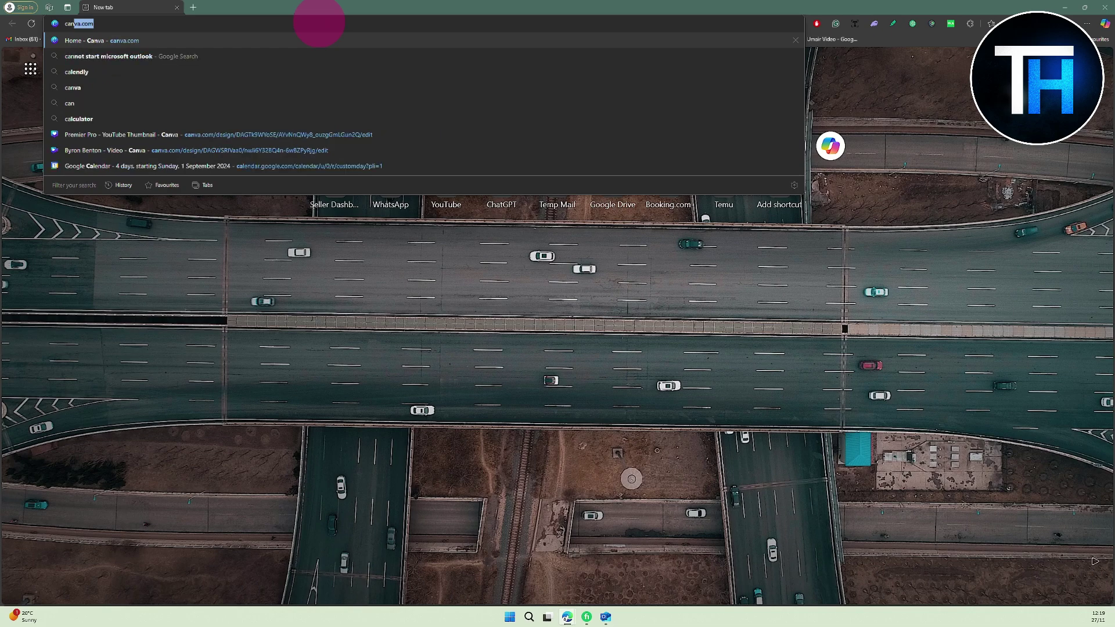
{"action": "key", "text": "Return"}
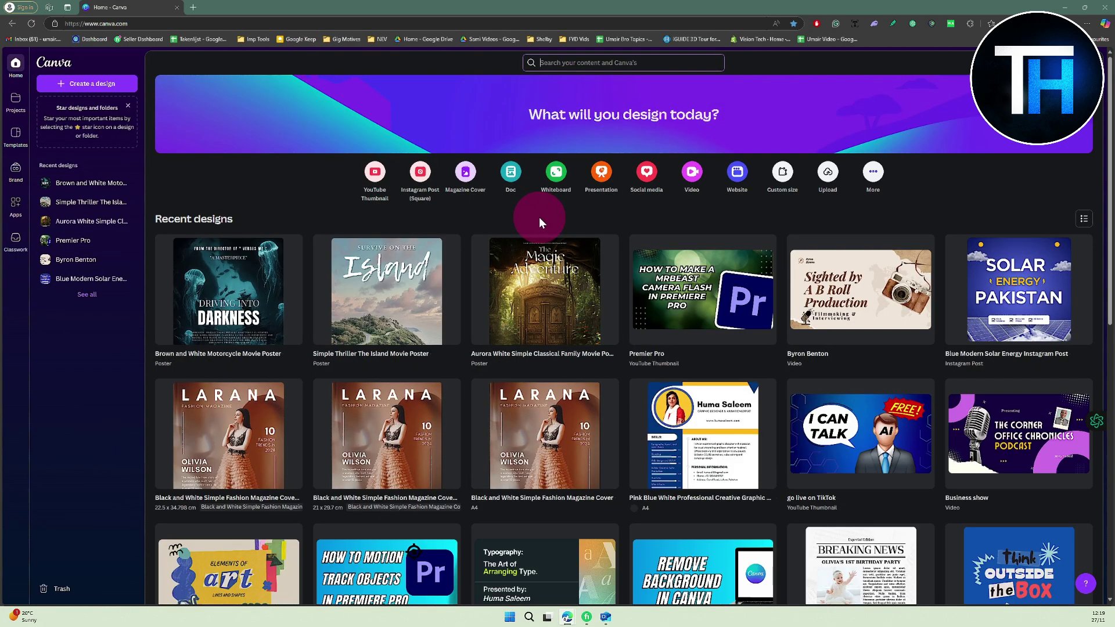
Enlarge the page display and search Canva's content for "news letter".
{"action": "key", "text": "ctrl+plus"}
{"action": "key", "text": "ctrl+plus"}
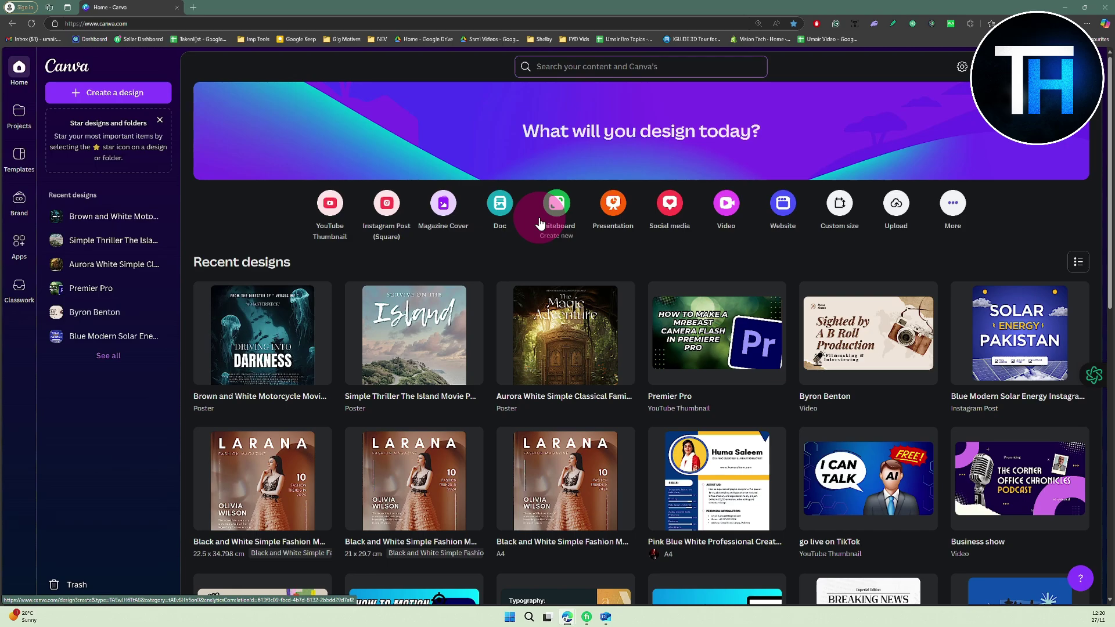
{"action": "scroll", "coordinate": [540, 226], "scroll_direction": "down", "scroll_amount": 5}
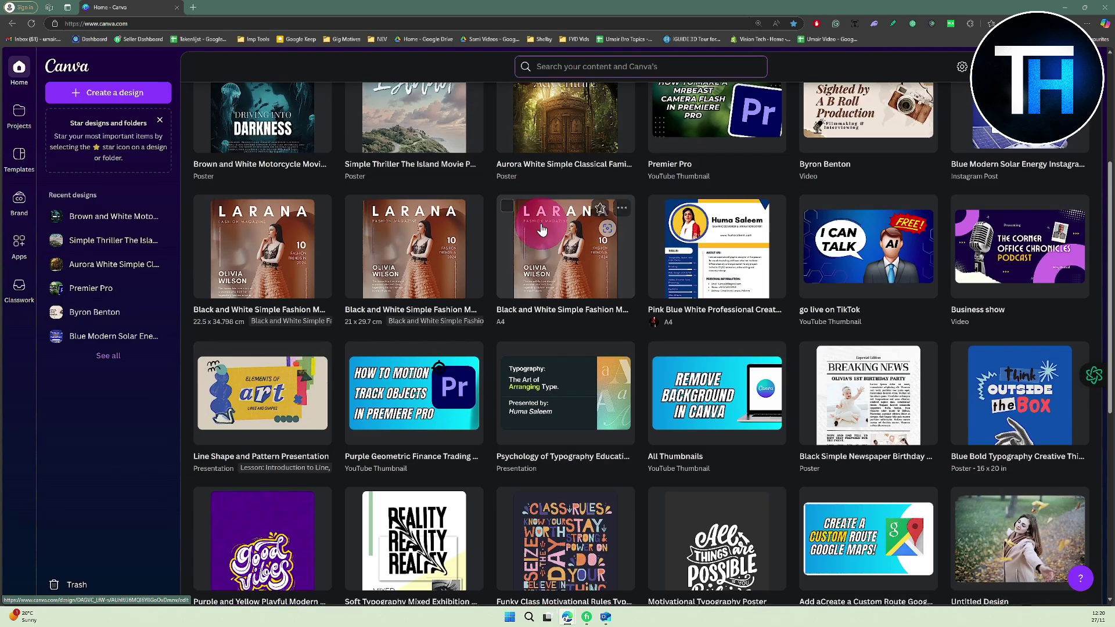
{"action": "scroll", "coordinate": [540, 226], "scroll_direction": "up", "scroll_amount": 5}
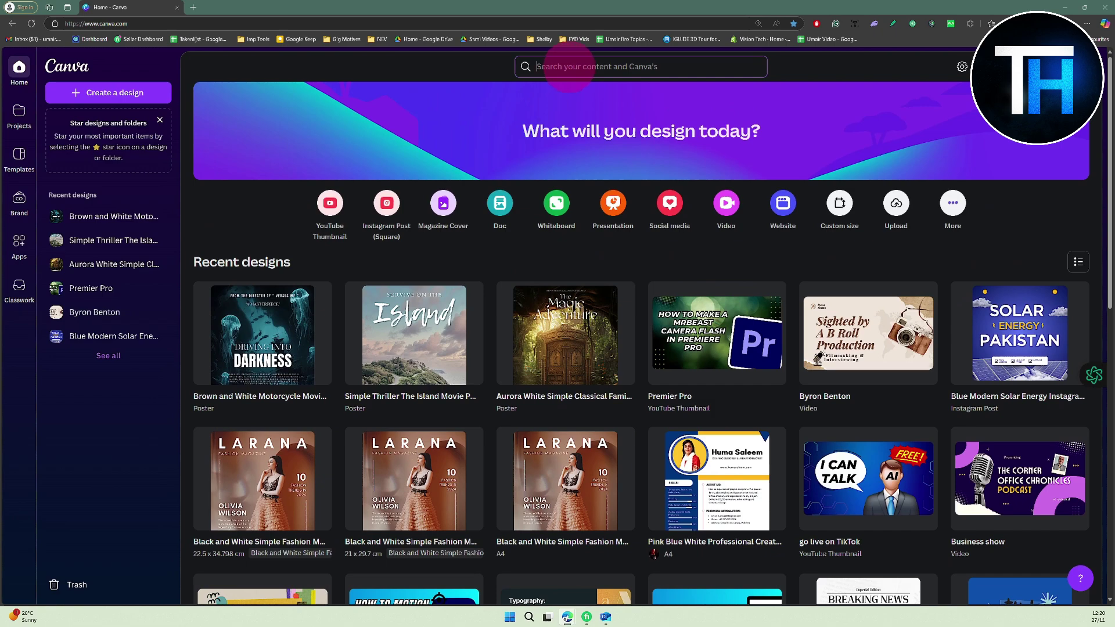
{"action": "left_click", "coordinate": [575, 66]}
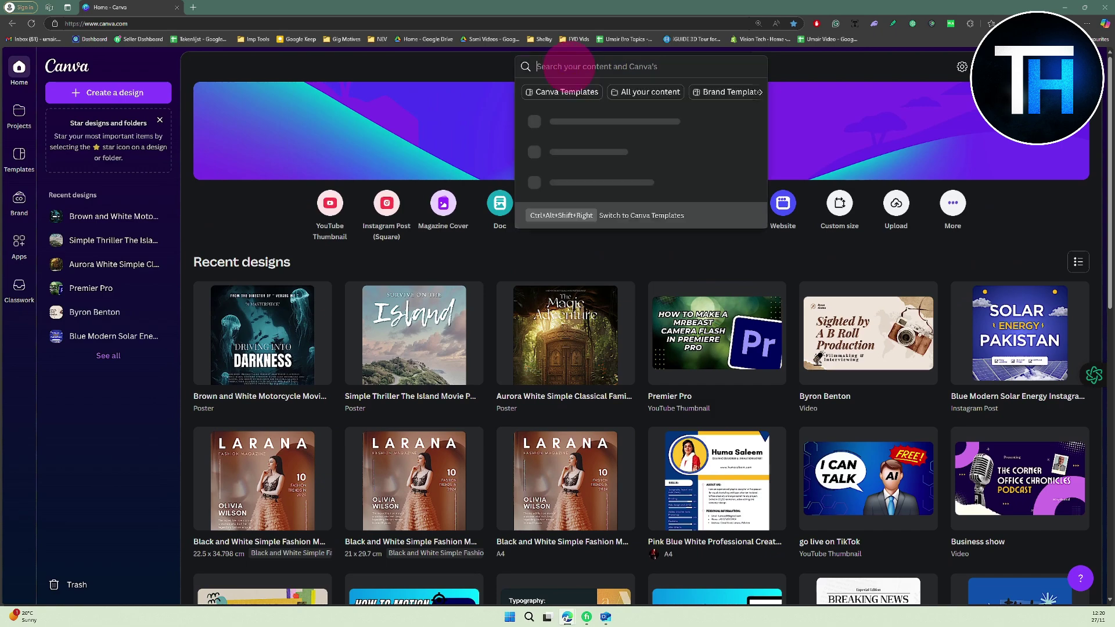
{"action": "type", "text": "news letter"}
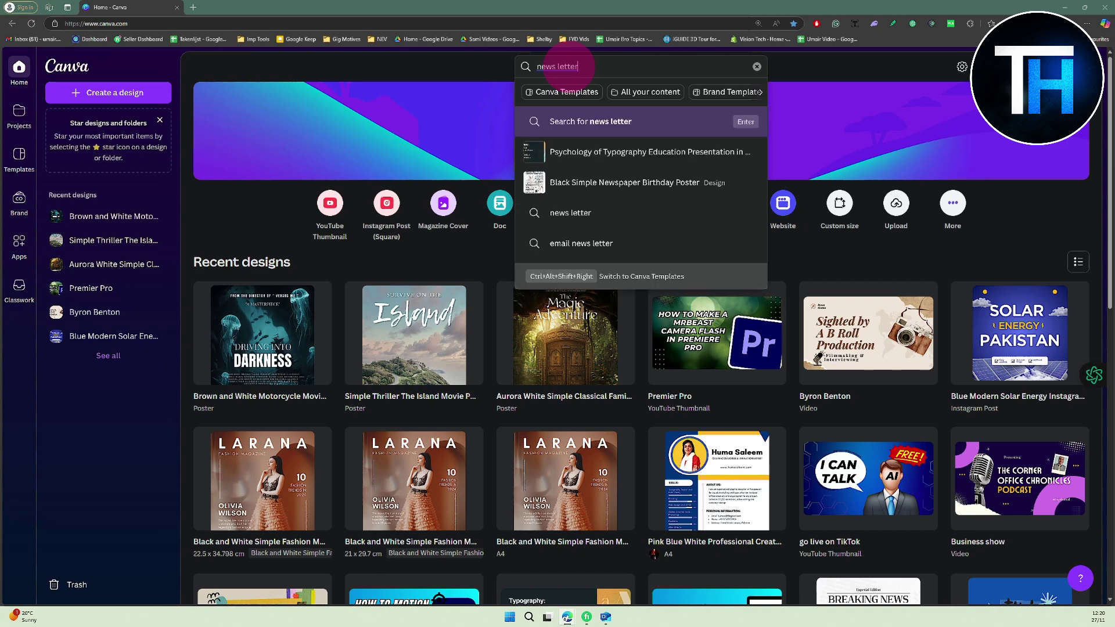
{"action": "key", "text": "Return"}
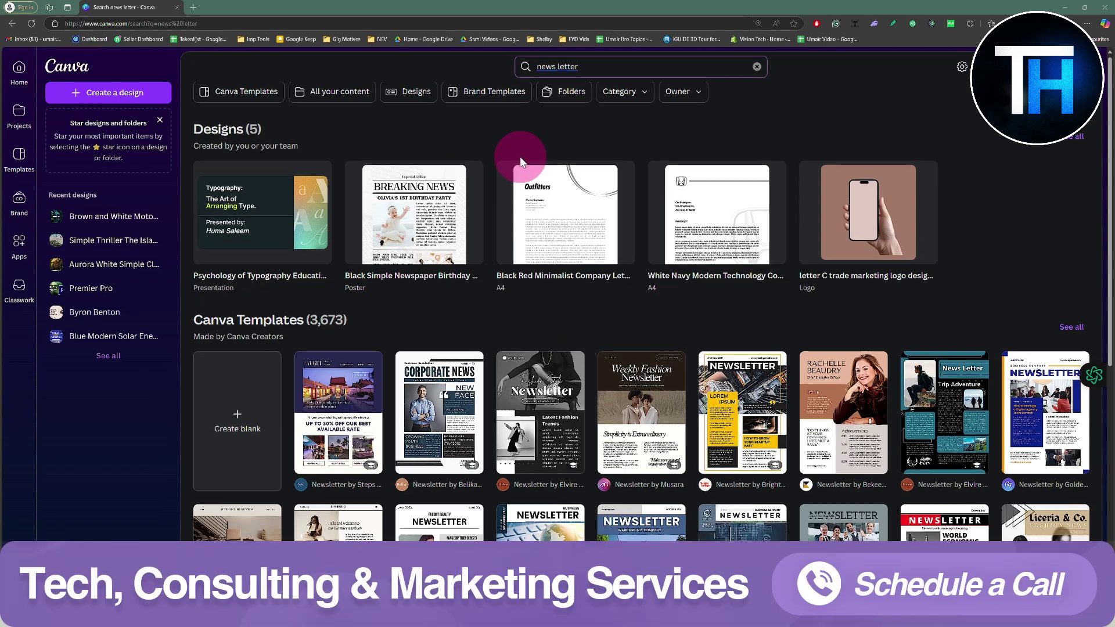
Choose the White And Navy Modern Business Newsletter template from the search results and open it for customization.
{"action": "scroll", "coordinate": [521, 157], "scroll_direction": "down", "scroll_amount": 3}
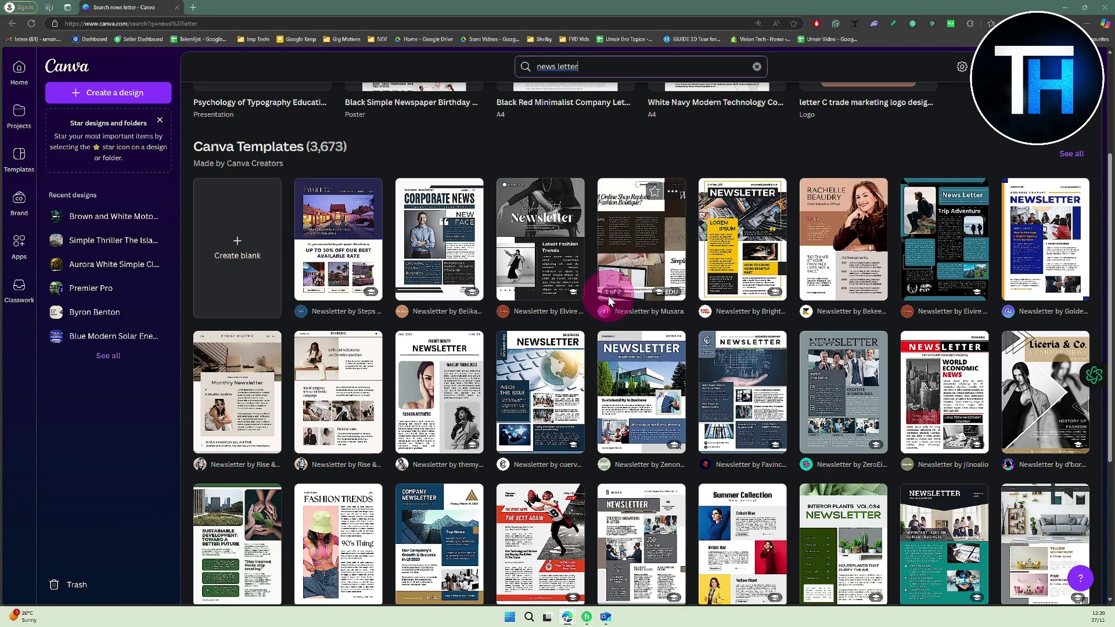
{"action": "scroll", "coordinate": [608, 295], "scroll_direction": "down", "scroll_amount": 2}
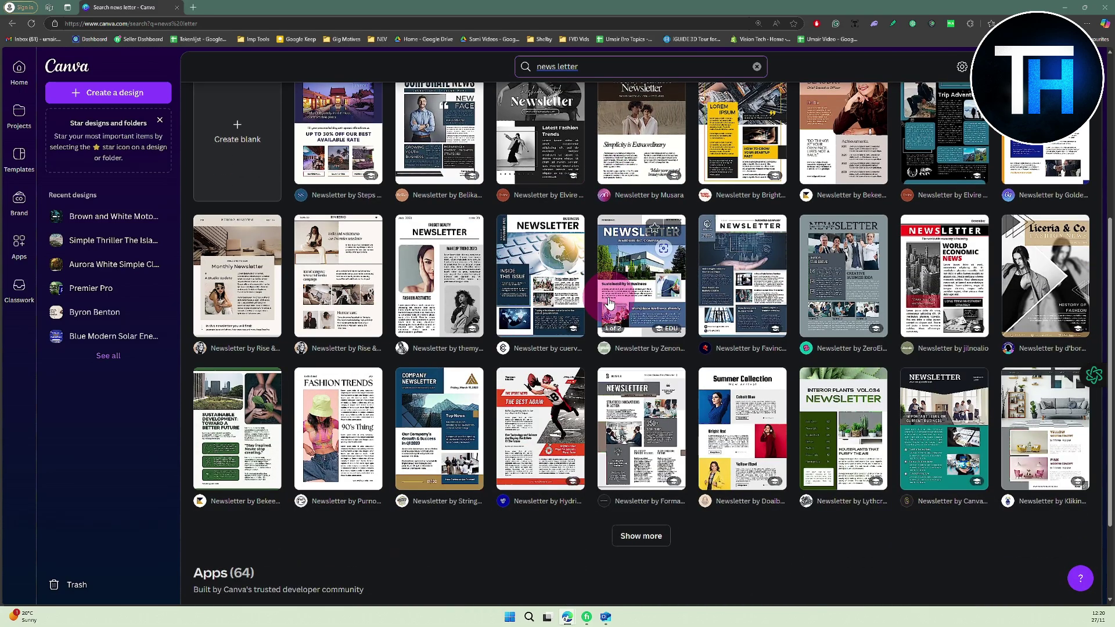
{"action": "left_click", "coordinate": [538, 266]}
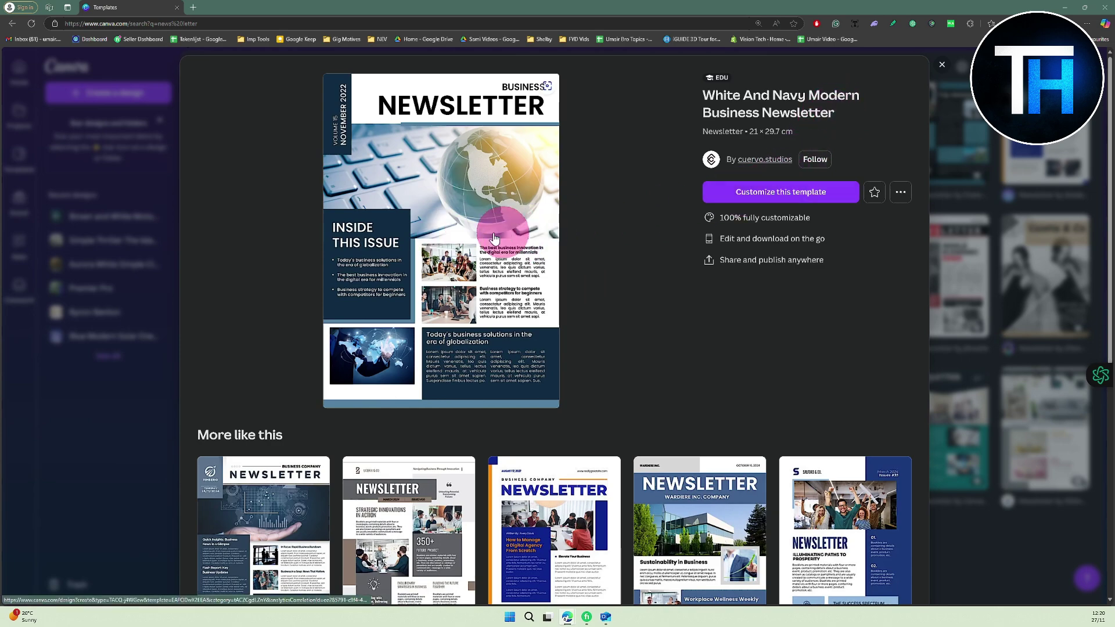
{"action": "left_click", "coordinate": [796, 196]}
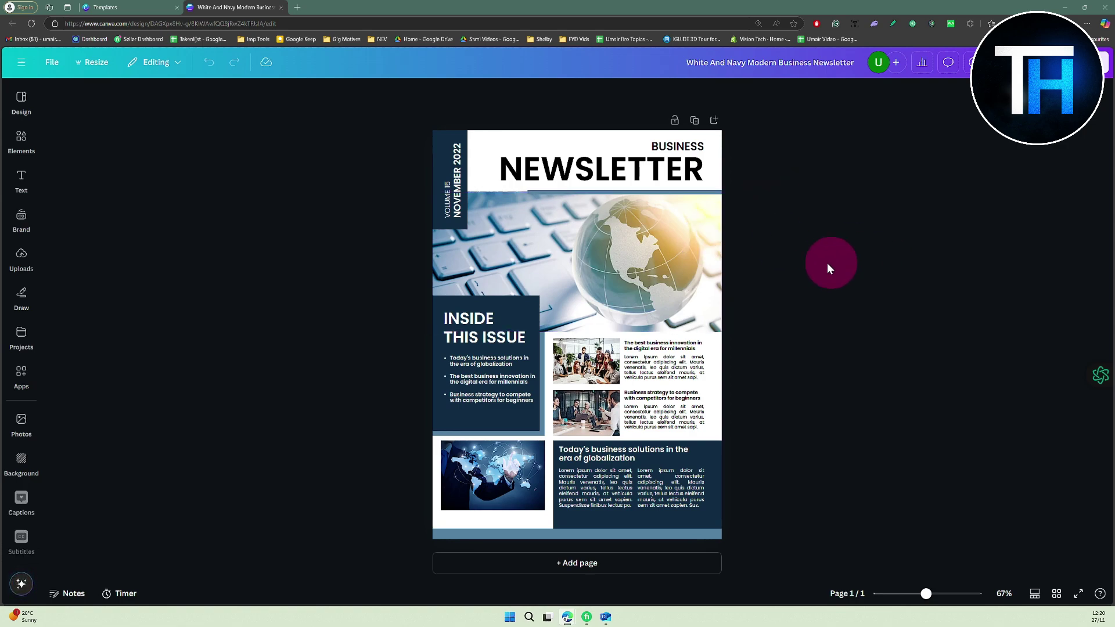
Show the editor full screen and examine the newsletter's title, globe photo and article blocks at a larger zoom.
{"action": "scroll", "coordinate": [842, 251], "scroll_direction": "up", "scroll_amount": 5}
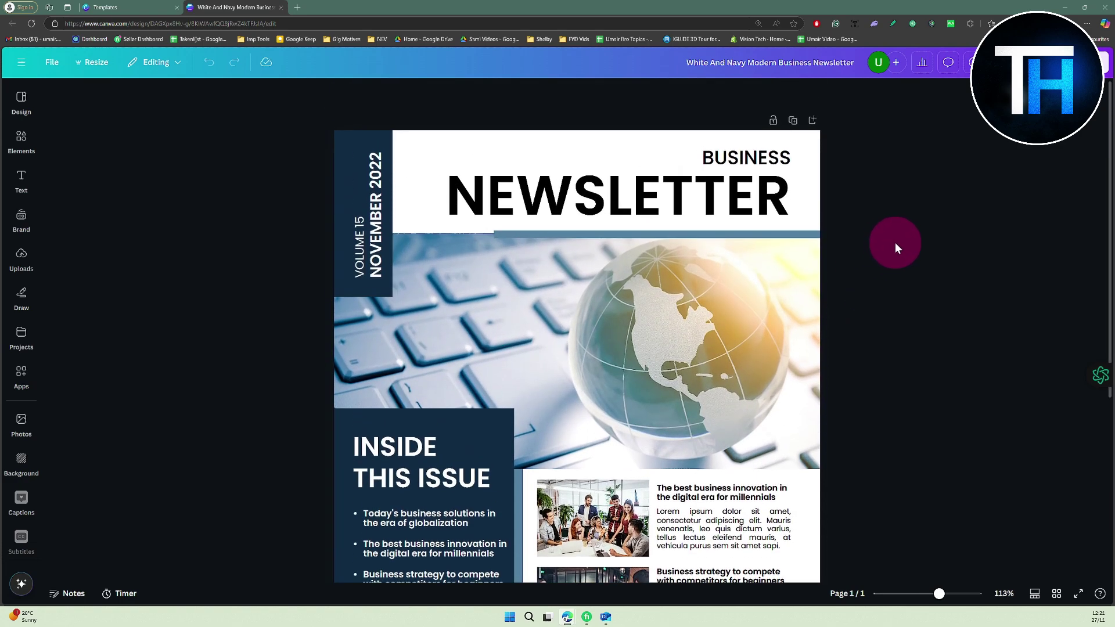
{"action": "key", "text": "F11"}
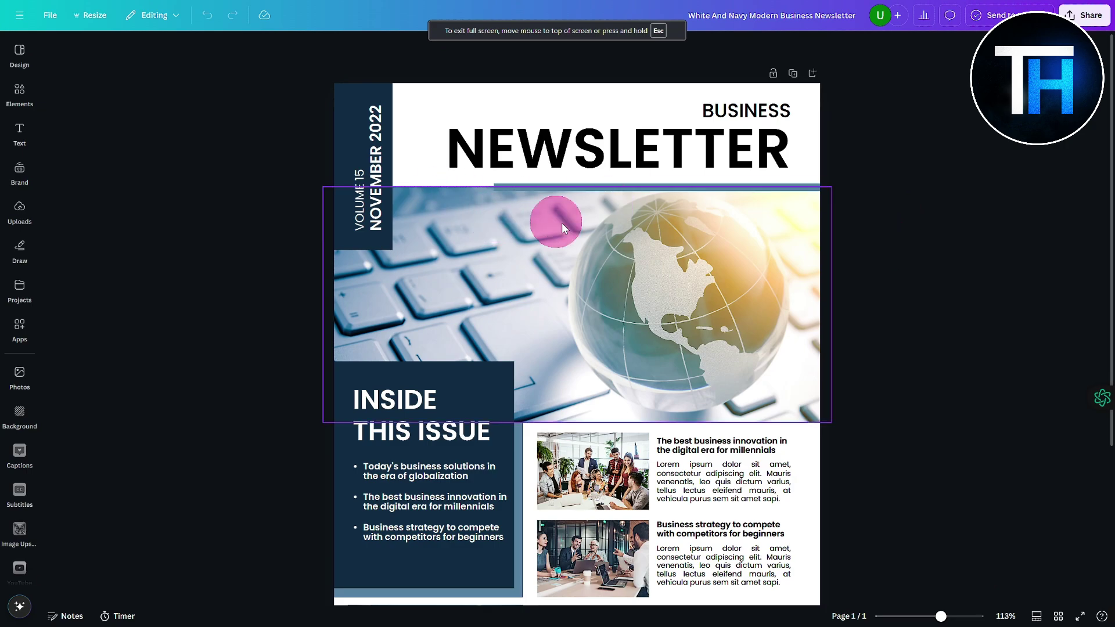
{"action": "scroll", "coordinate": [598, 236], "scroll_direction": "down", "scroll_amount": 3}
{"action": "scroll", "coordinate": [599, 236], "scroll_direction": "up", "scroll_amount": 2}
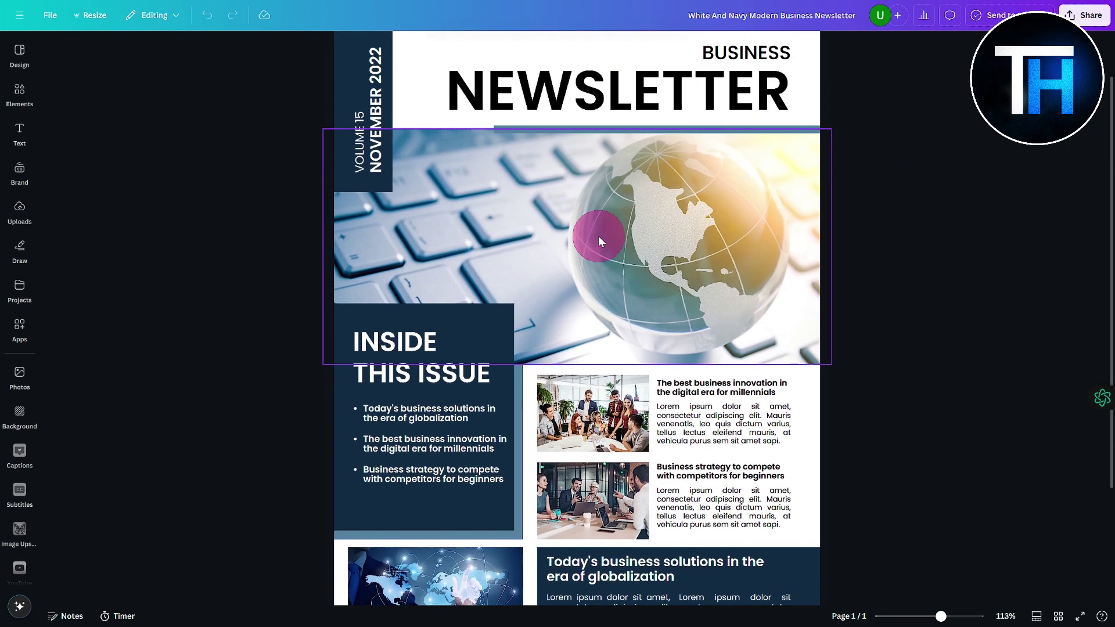
{"action": "left_click", "coordinate": [726, 88]}
{"action": "scroll", "coordinate": [709, 266], "scroll_direction": "up", "scroll_amount": 1}
{"action": "left_click", "coordinate": [704, 273]}
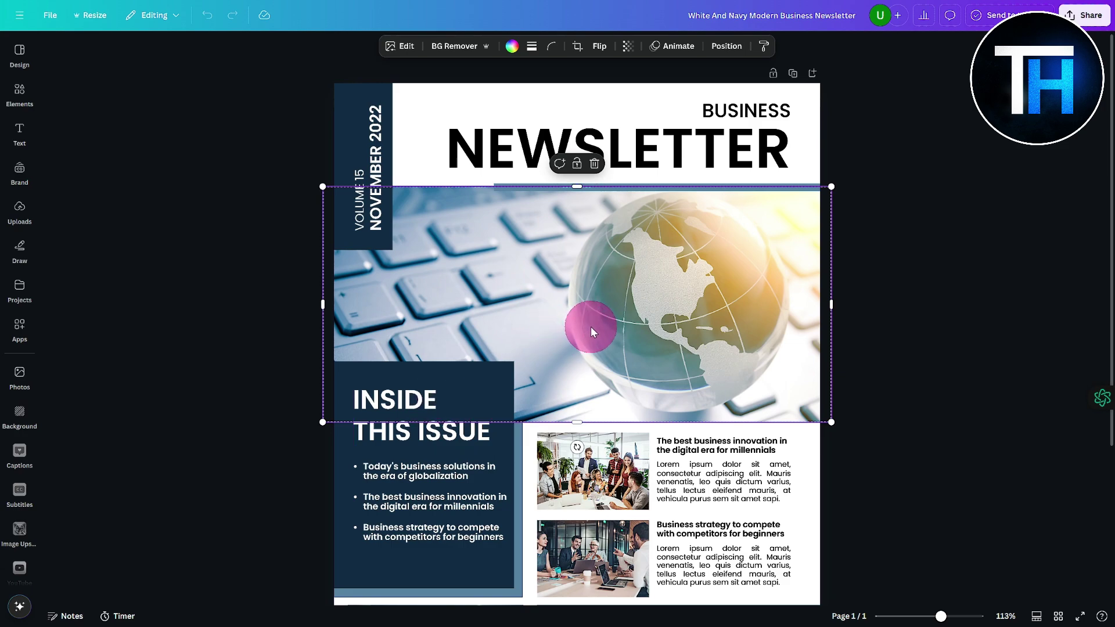
{"action": "scroll", "coordinate": [591, 327], "scroll_direction": "down", "scroll_amount": 1}
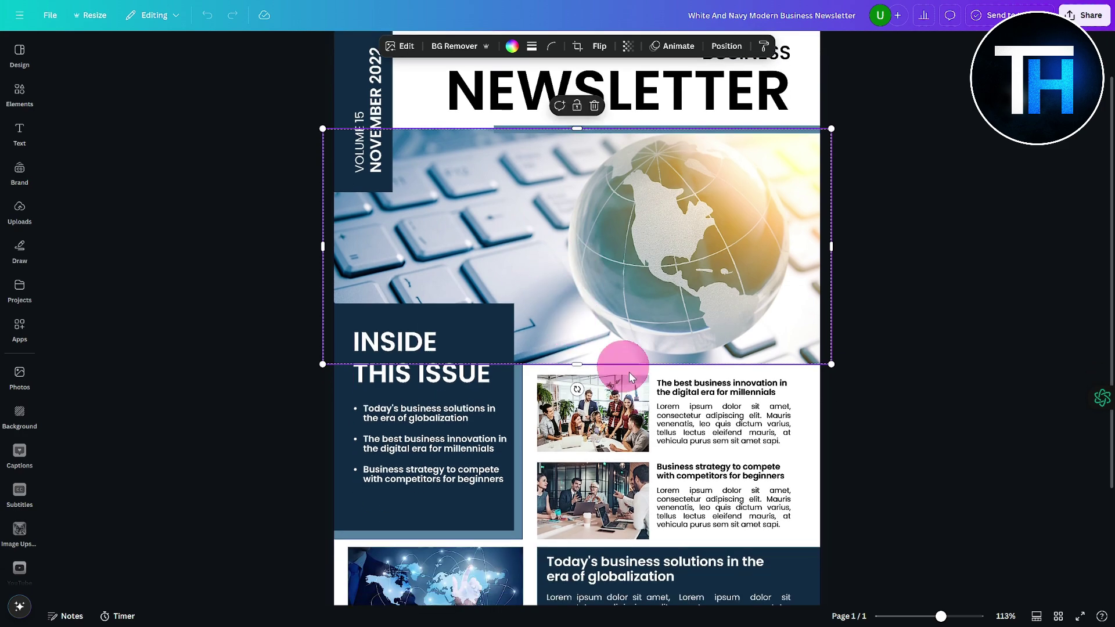
{"action": "scroll", "coordinate": [668, 388], "scroll_direction": "down", "scroll_amount": 1}
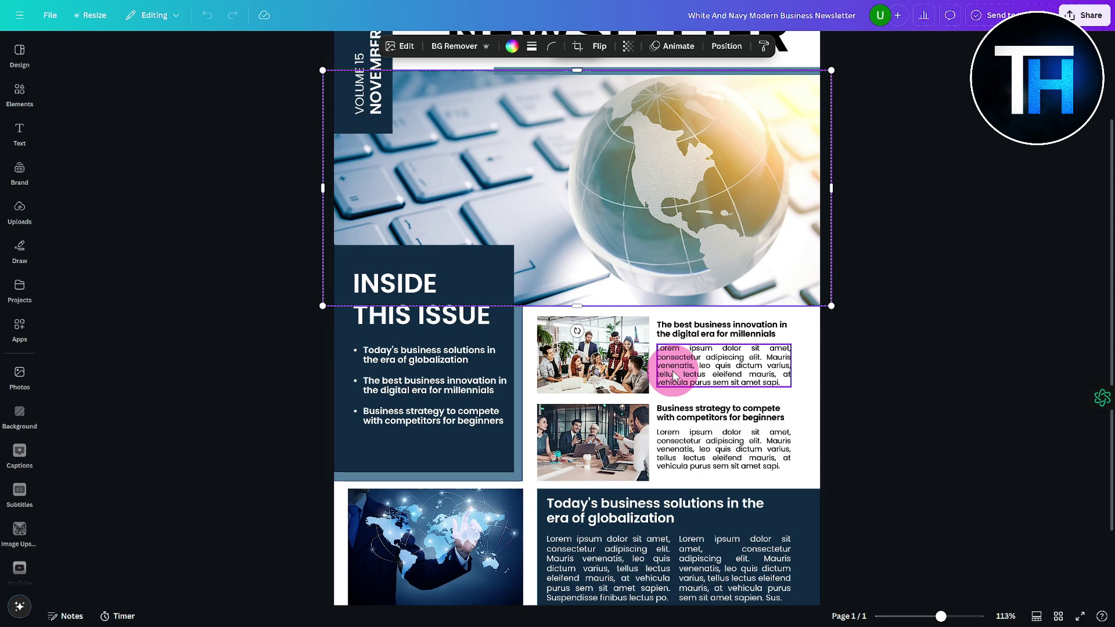
Replace the large NEWSLETTER title on the page with "MY HEADING".
{"action": "scroll", "coordinate": [686, 250], "scroll_direction": "up", "scroll_amount": 2}
{"action": "left_click", "coordinate": [620, 154]}
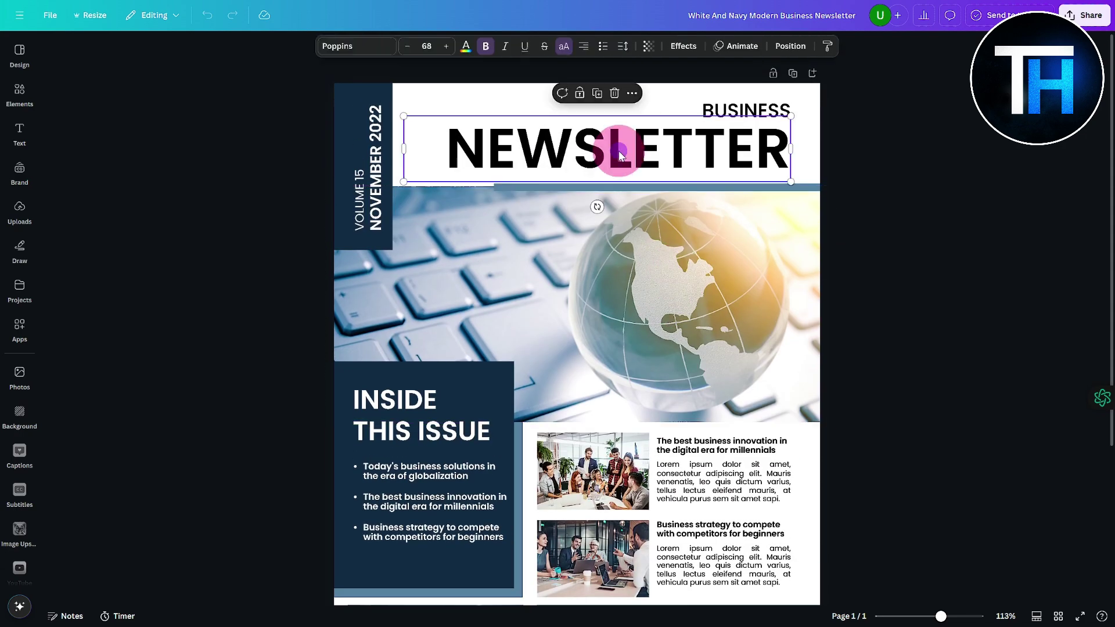
{"action": "double_click", "coordinate": [620, 153]}
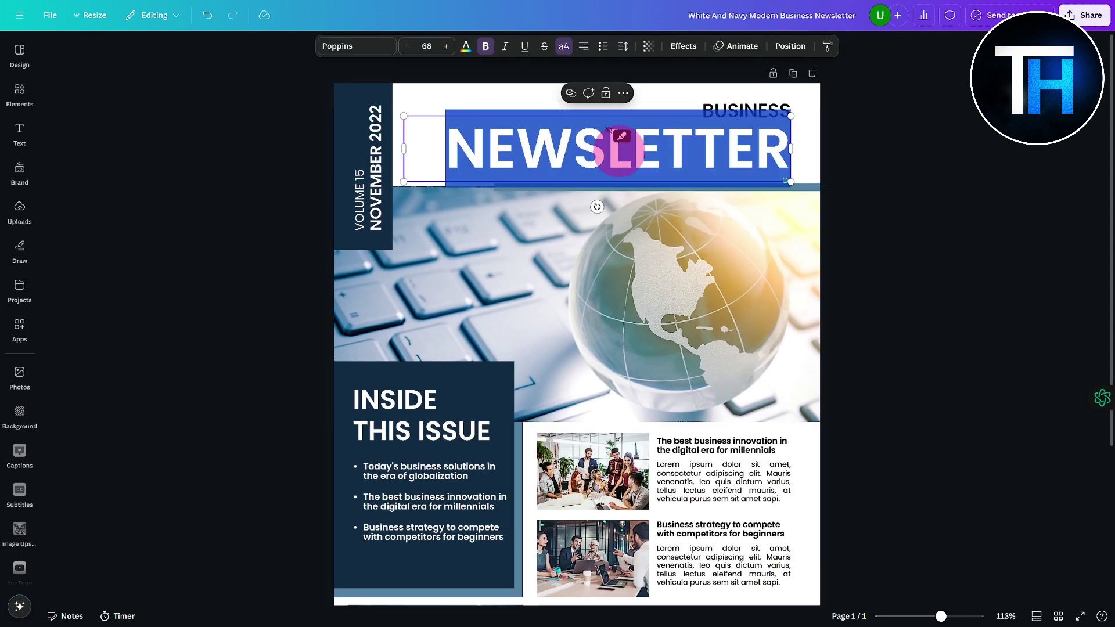
{"action": "type", "text": "MY"}
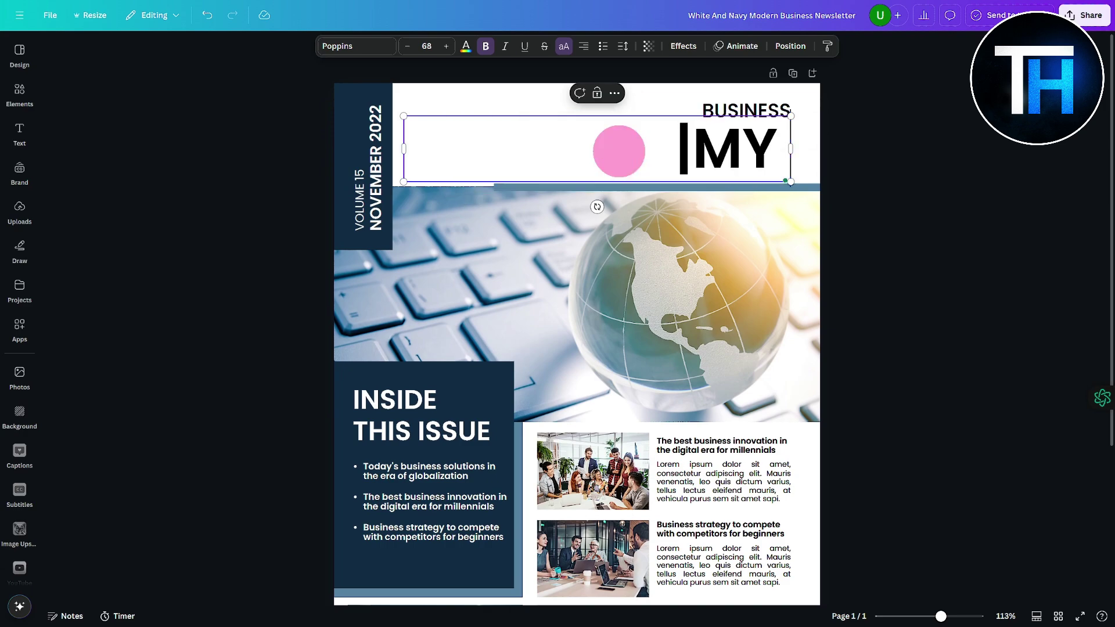
{"action": "type", "text": " HEADING"}
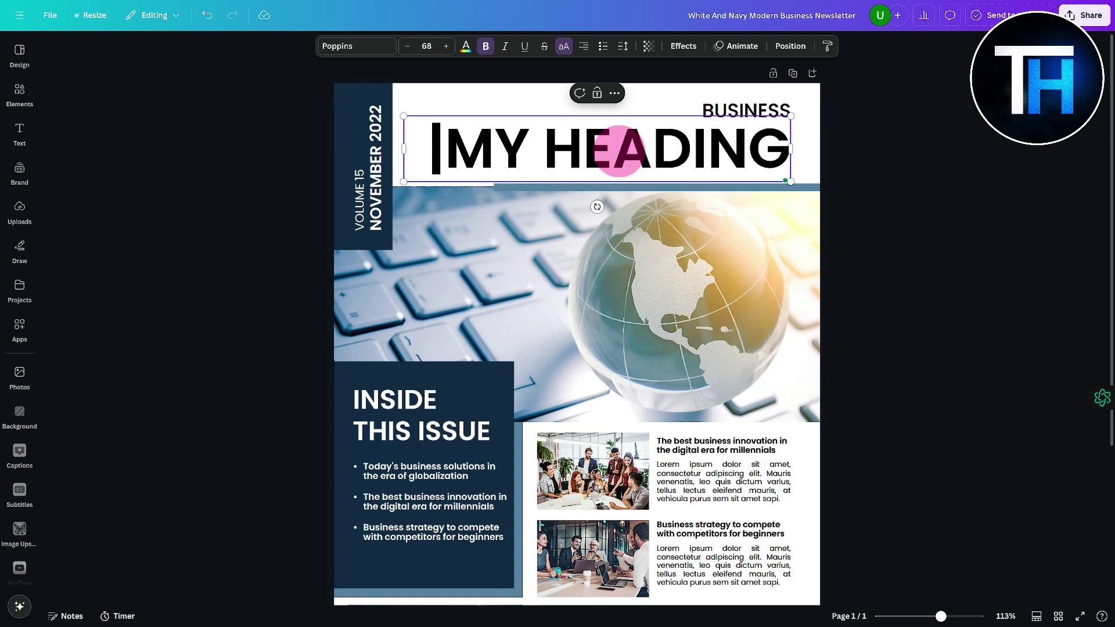
Replace the vertical "NOVEMBER 2022" date text beside the heading with "204".
{"action": "left_click", "coordinate": [385, 170]}
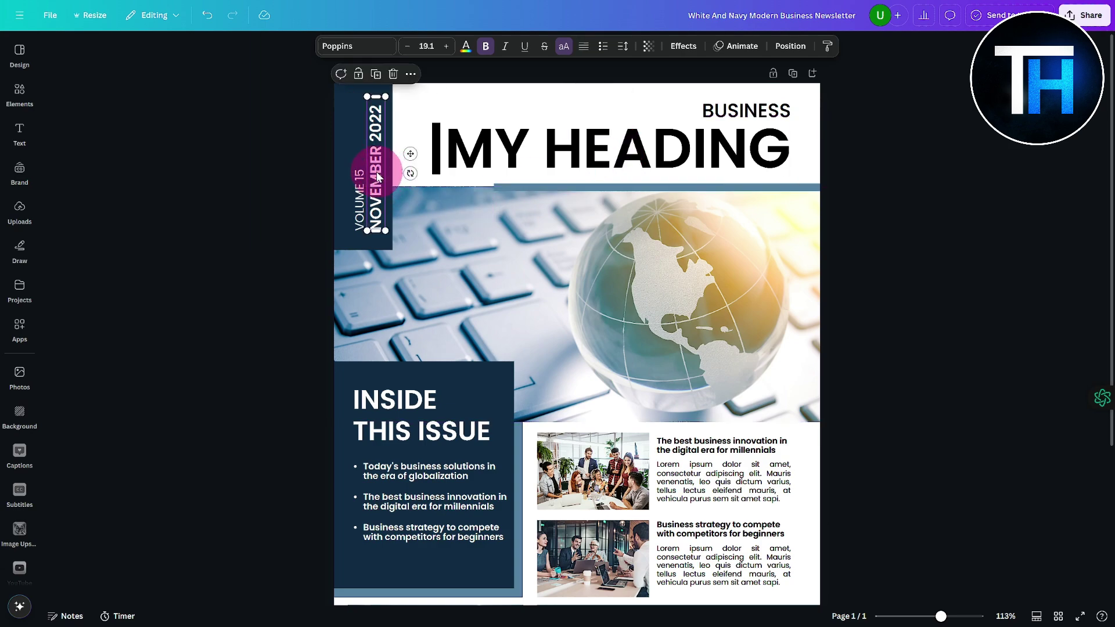
{"action": "double_click", "coordinate": [381, 170]}
{"action": "type", "text": "204"}
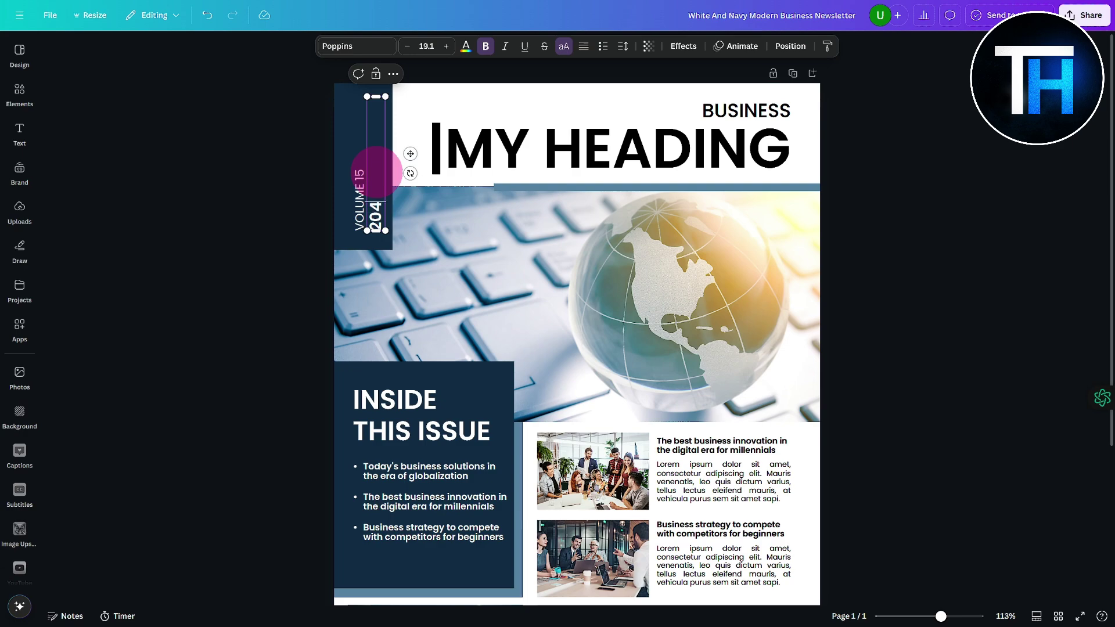
{"action": "left_click", "coordinate": [923, 305]}
Replace the globe banner photo with the uploaded island picture, and that with the uploaded picture of a figure before an overgrown archway.
{"action": "scroll", "coordinate": [926, 307], "scroll_direction": "down", "scroll_amount": 2}
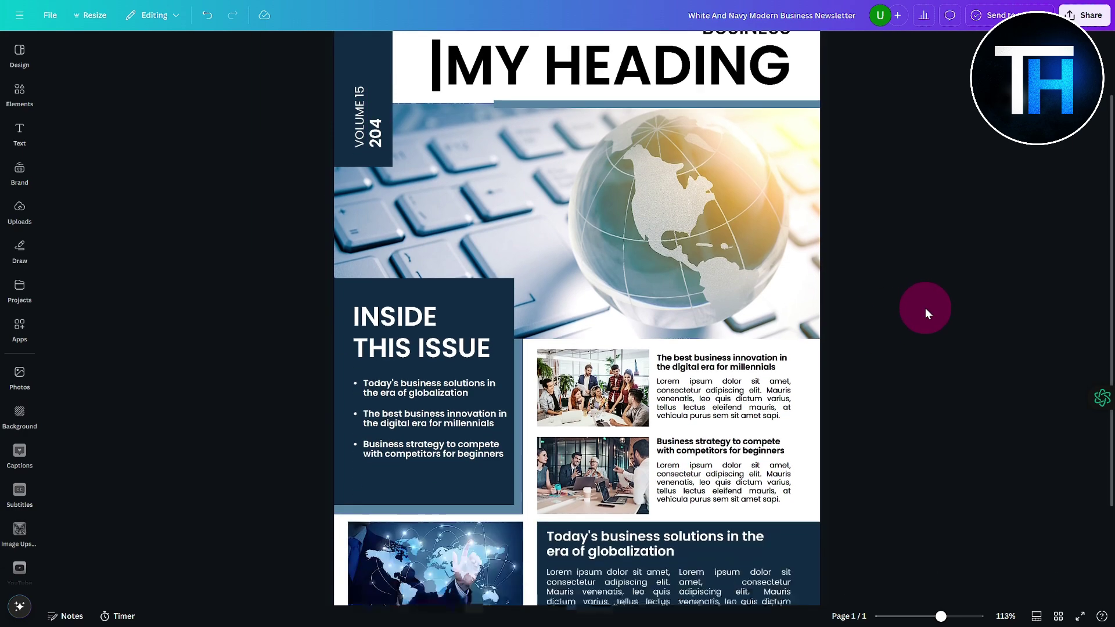
{"action": "scroll", "coordinate": [926, 308], "scroll_direction": "down", "scroll_amount": 1}
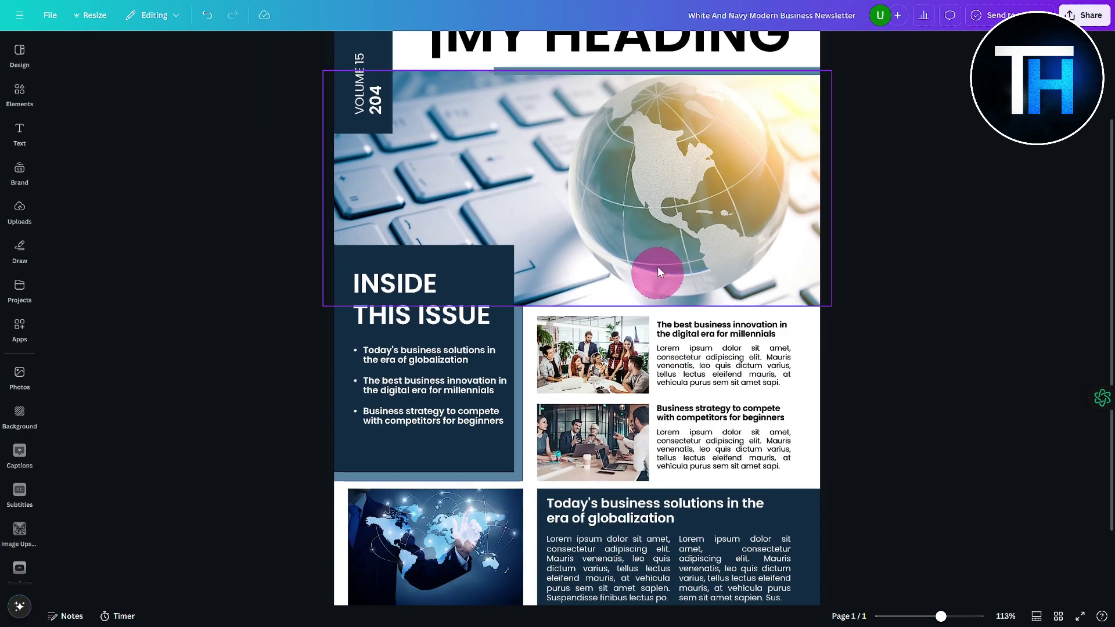
{"action": "left_click", "coordinate": [615, 236]}
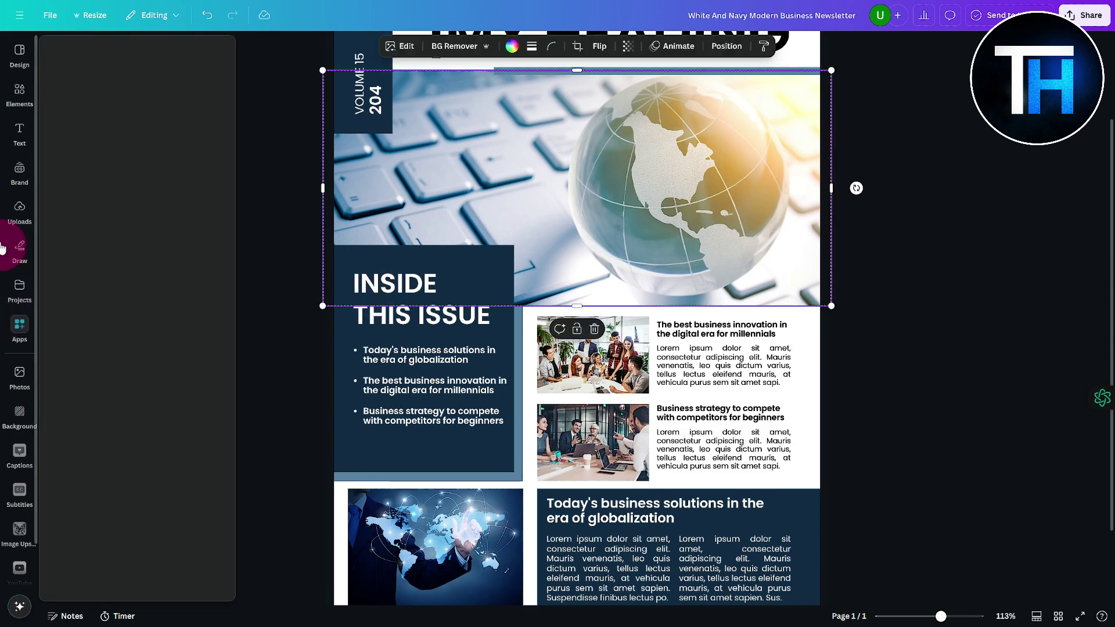
{"action": "left_click", "coordinate": [19, 210]}
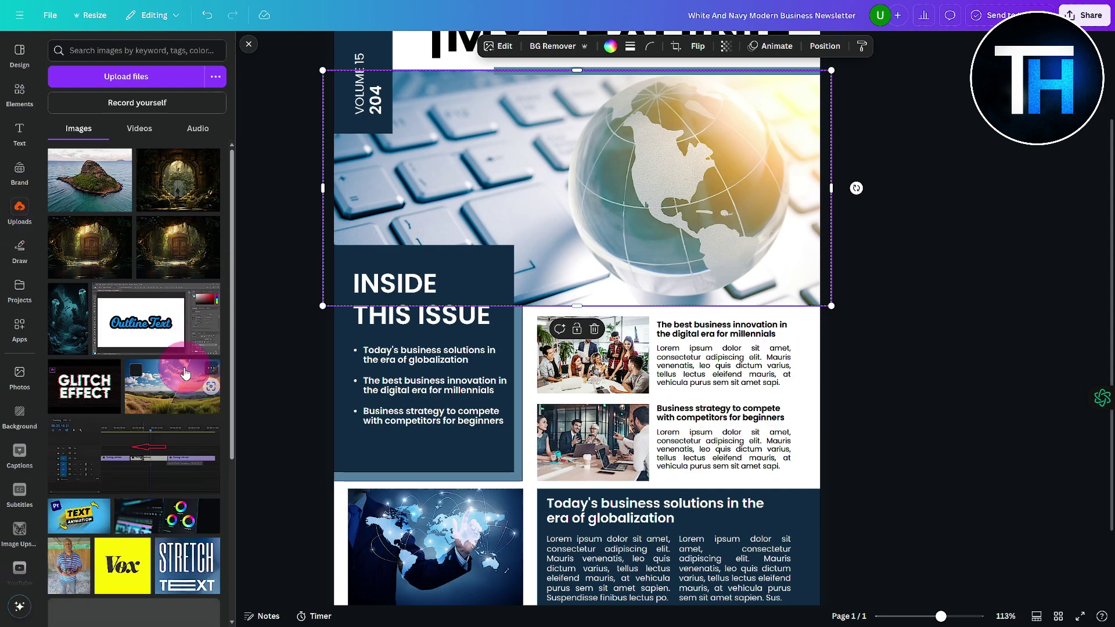
{"action": "left_click_drag", "start_coordinate": [93, 183], "coordinate": [575, 207]}
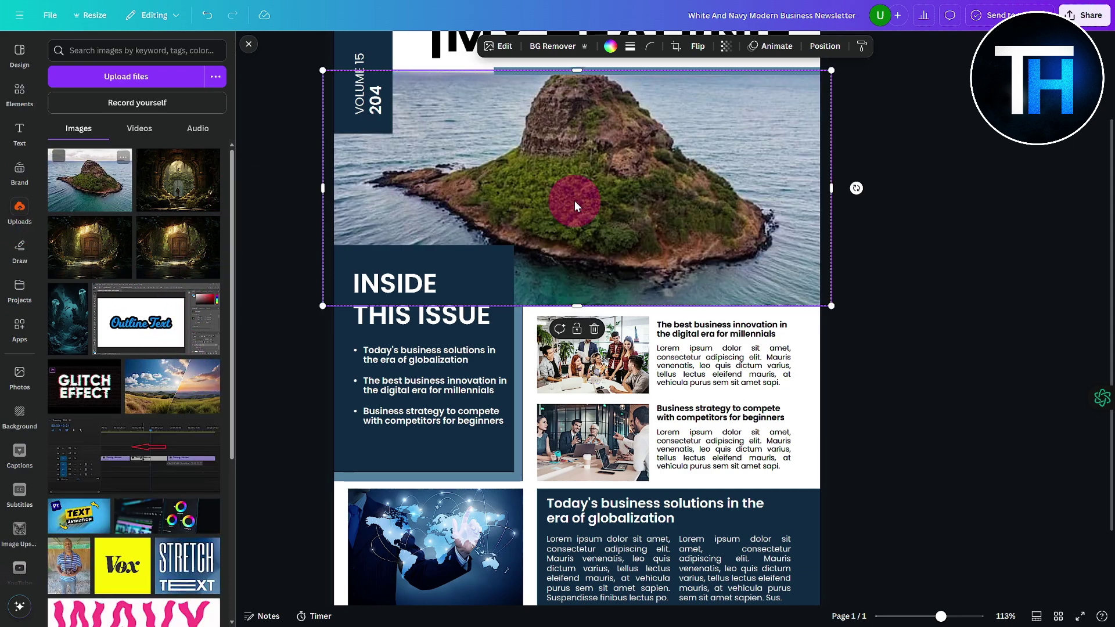
{"action": "left_click", "coordinate": [174, 194]}
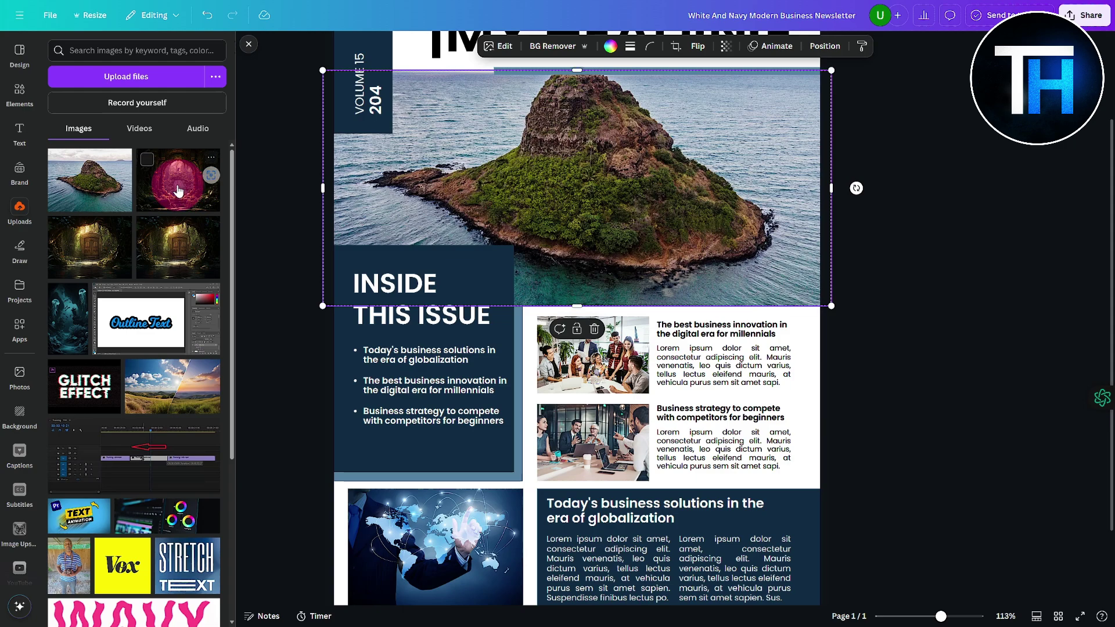
{"action": "left_click_drag", "start_coordinate": [174, 197], "coordinate": [622, 211]}
{"action": "left_click", "coordinate": [973, 266]}
{"action": "scroll", "coordinate": [734, 294], "scroll_direction": "up", "scroll_amount": 3}
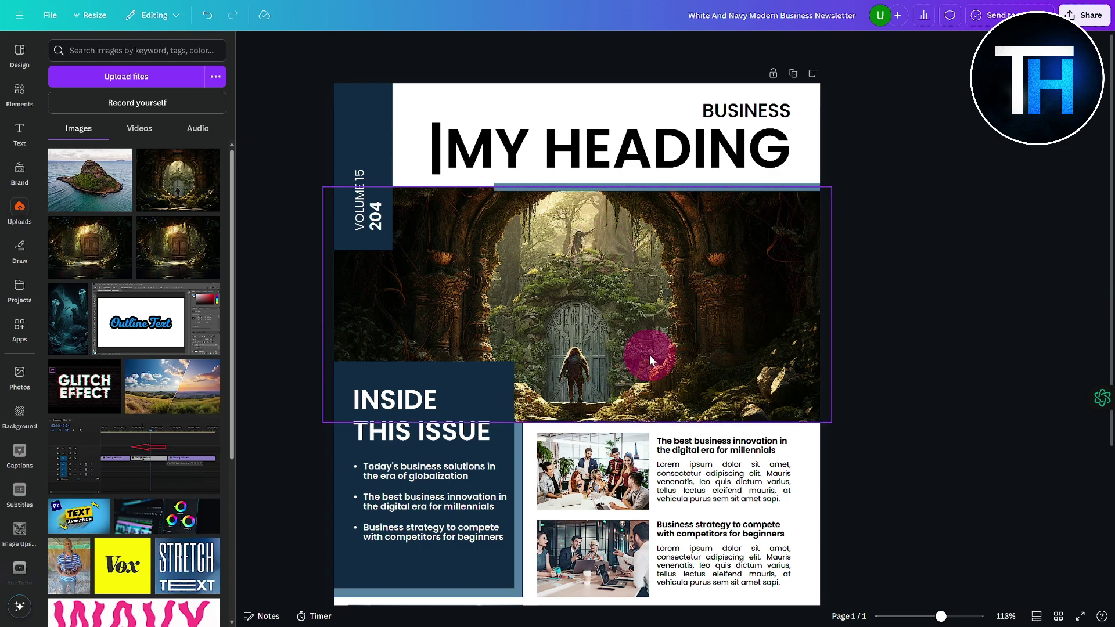
Recolor the navy block behind the volume and date text with the gold photo color taken from the banner image.
{"action": "scroll", "coordinate": [475, 286], "scroll_direction": "down", "scroll_amount": 5}
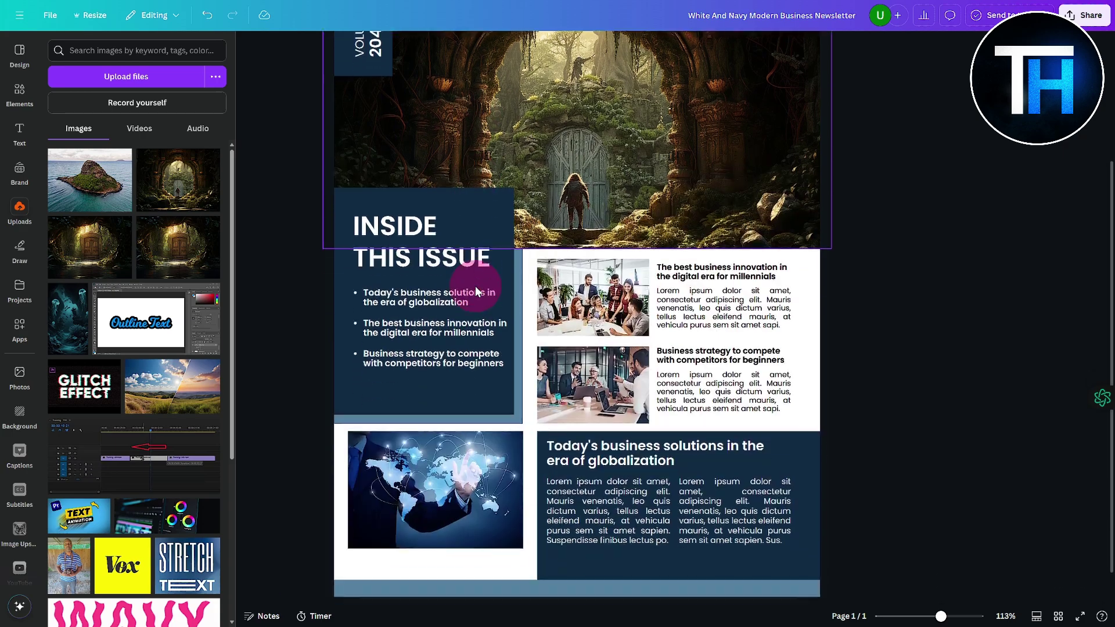
{"action": "scroll", "coordinate": [792, 378], "scroll_direction": "up", "scroll_amount": 5}
{"action": "left_click", "coordinate": [361, 147]}
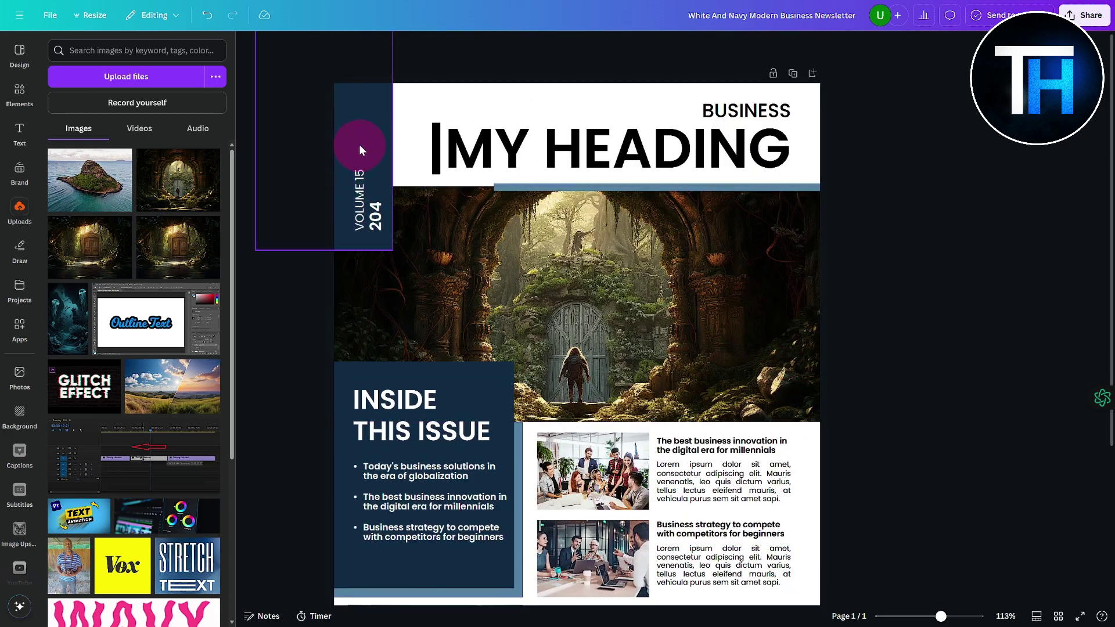
{"action": "left_click", "coordinate": [436, 46]}
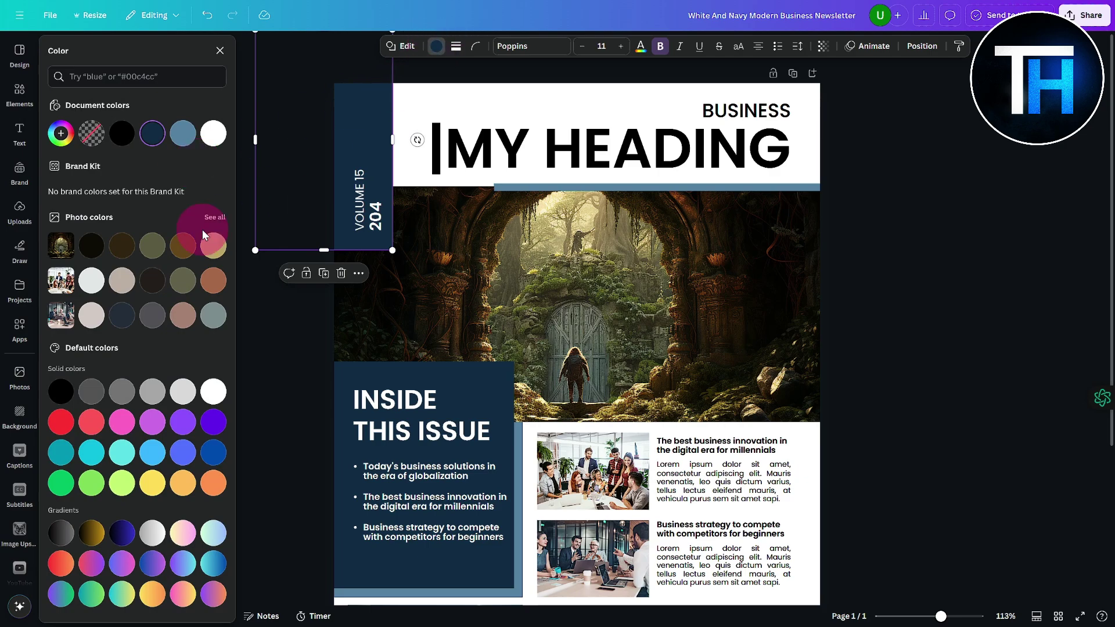
{"action": "left_click", "coordinate": [213, 246]}
{"action": "key", "text": "Escape"}
Recolor the navy INSIDE THIS ISSUE panel with the olive-green photo color.
{"action": "scroll", "coordinate": [892, 311], "scroll_direction": "down", "scroll_amount": 2}
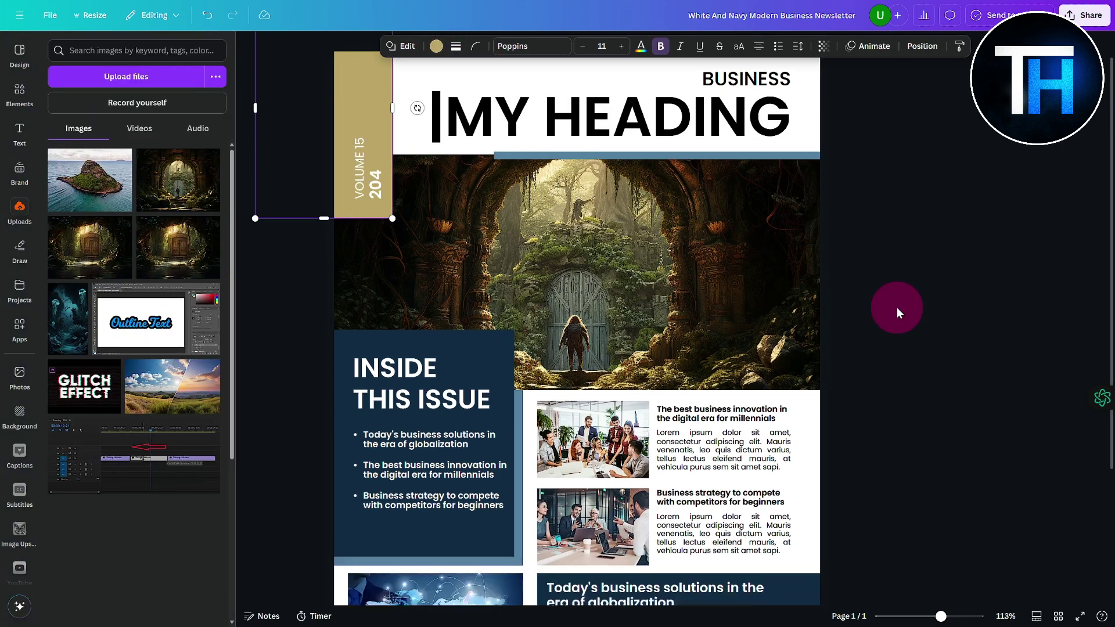
{"action": "left_click", "coordinate": [434, 510]}
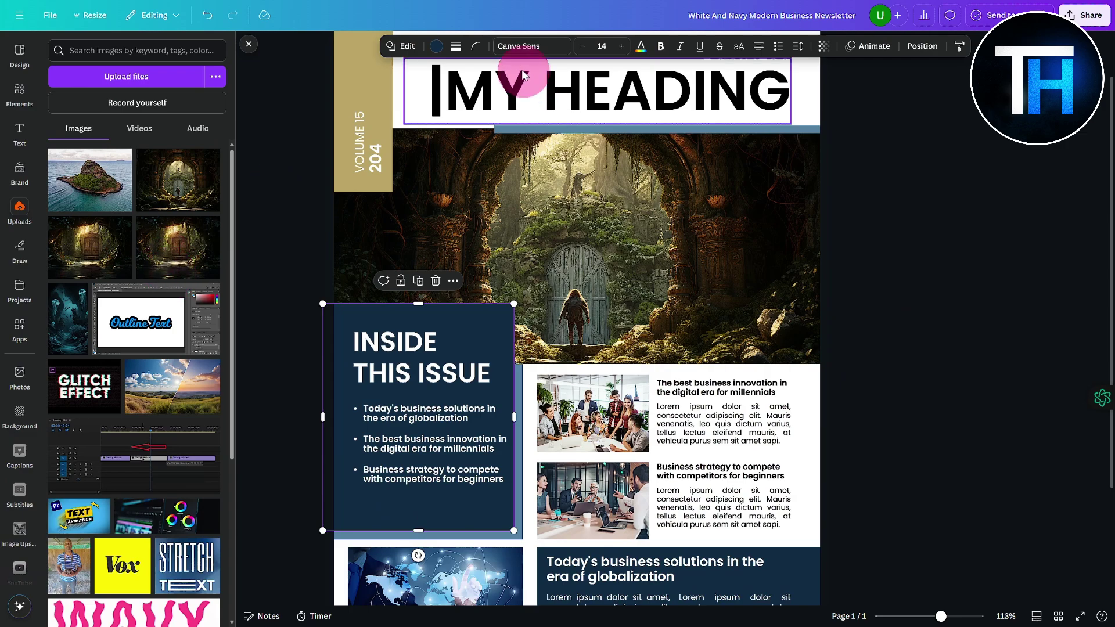
{"action": "left_click", "coordinate": [430, 46]}
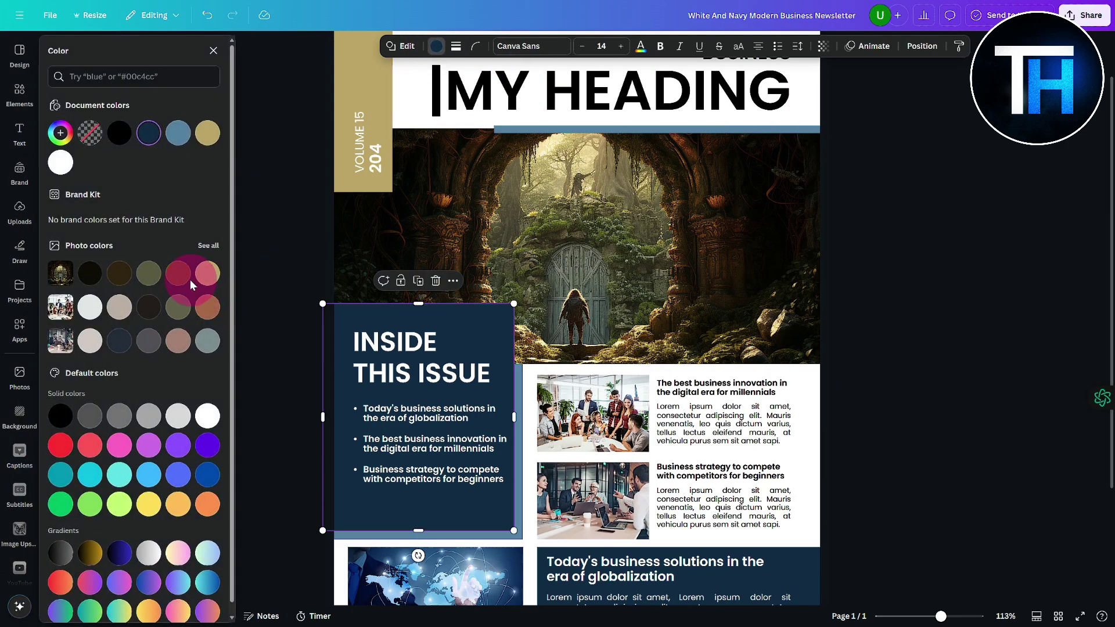
{"action": "left_click", "coordinate": [180, 317]}
{"action": "key", "text": "Escape"}
Recolor the navy block behind the "Today's business solutions" article with the dusty rose-brown photo color.
{"action": "scroll", "coordinate": [1040, 372], "scroll_direction": "down", "scroll_amount": 5}
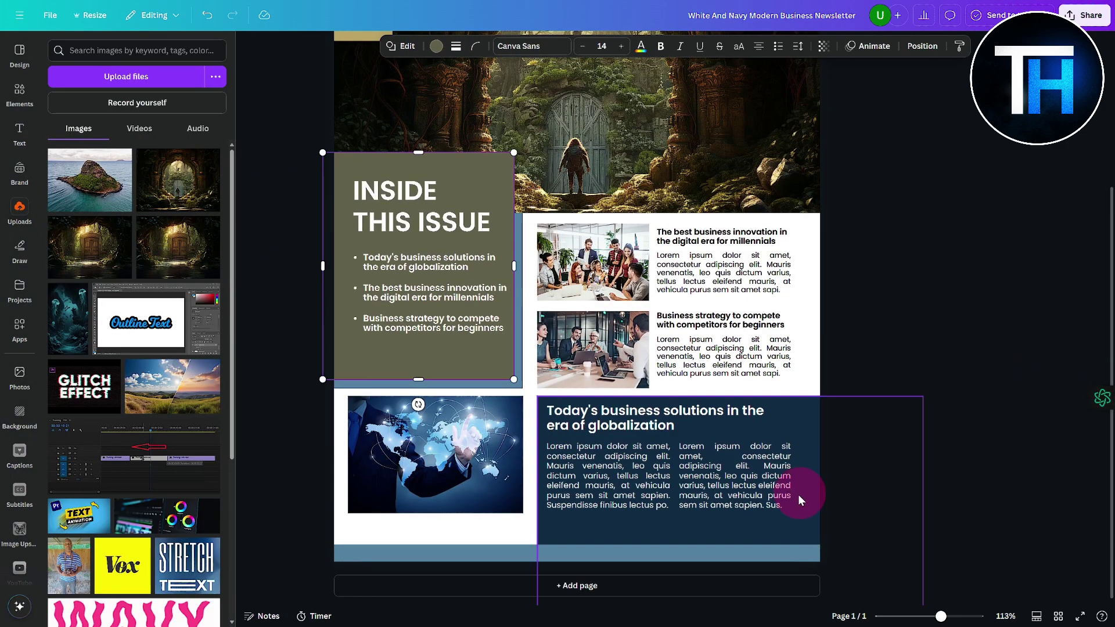
{"action": "left_click", "coordinate": [792, 475]}
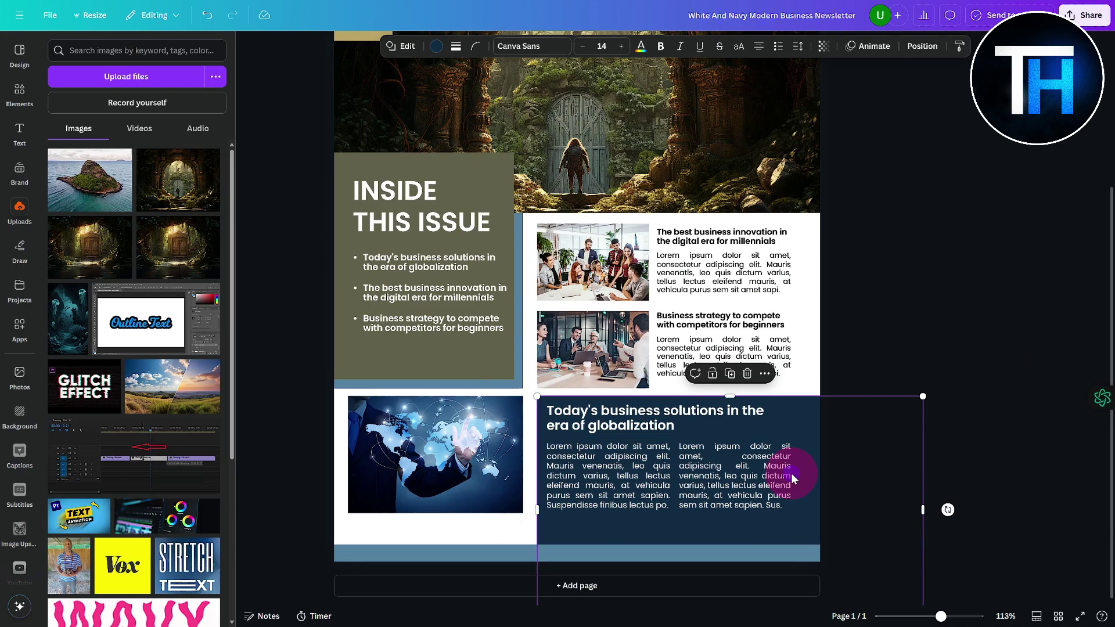
{"action": "left_click", "coordinate": [436, 46]}
{"action": "left_click", "coordinate": [207, 346]}
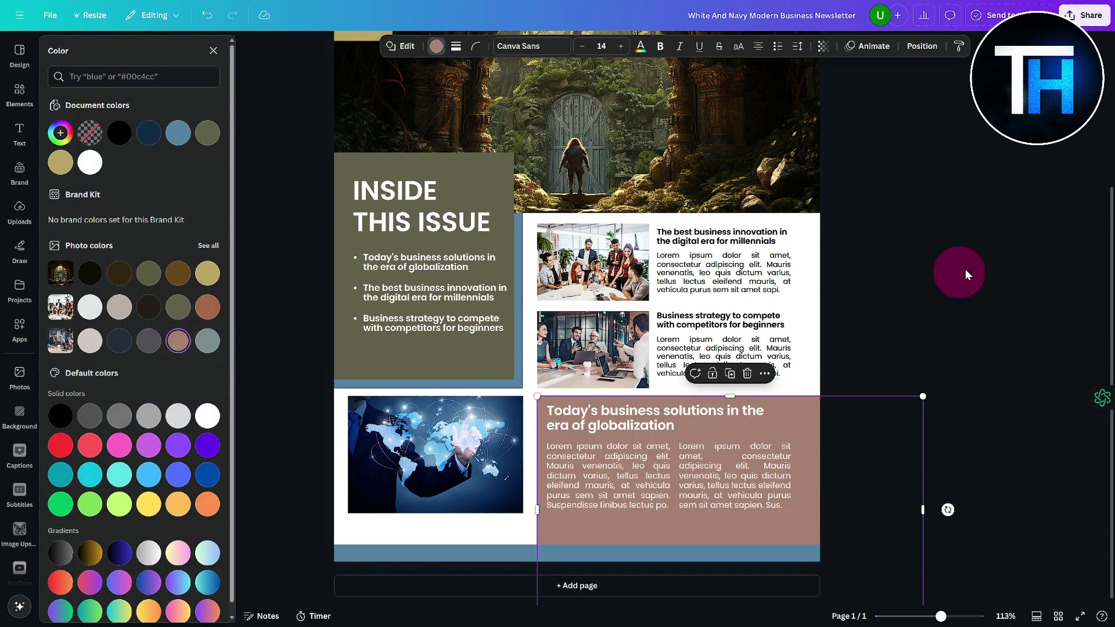
{"action": "key", "text": "Escape"}
Replace the world map photo beside the "Today's business solutions" article with the uploaded grassland and sky picture.
{"action": "scroll", "coordinate": [959, 291], "scroll_direction": "up", "scroll_amount": 5}
{"action": "scroll", "coordinate": [912, 311], "scroll_direction": "down", "scroll_amount": 5}
{"action": "left_click", "coordinate": [448, 497]}
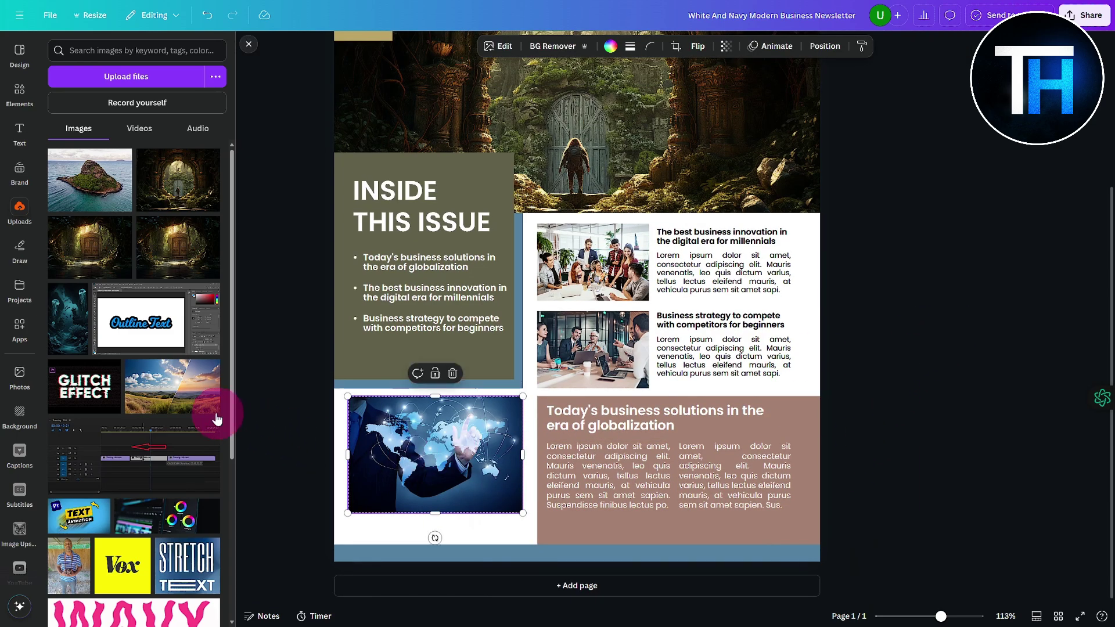
{"action": "left_click_drag", "start_coordinate": [215, 410], "coordinate": [462, 457]}
{"action": "left_click", "coordinate": [911, 391]}
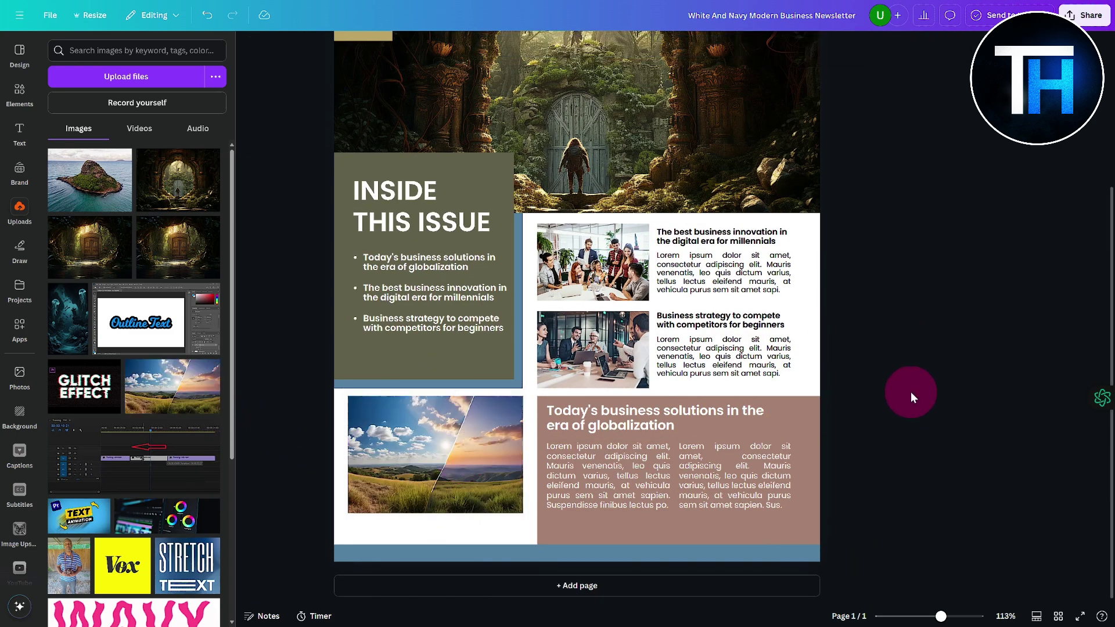
Recolor the blue frame behind the INSIDE THIS ISSUE panel with the grey-green photo color.
{"action": "scroll", "coordinate": [911, 392], "scroll_direction": "up", "scroll_amount": 3}
{"action": "scroll", "coordinate": [911, 391], "scroll_direction": "down", "scroll_amount": 3}
{"action": "scroll", "coordinate": [911, 392], "scroll_direction": "up", "scroll_amount": 3}
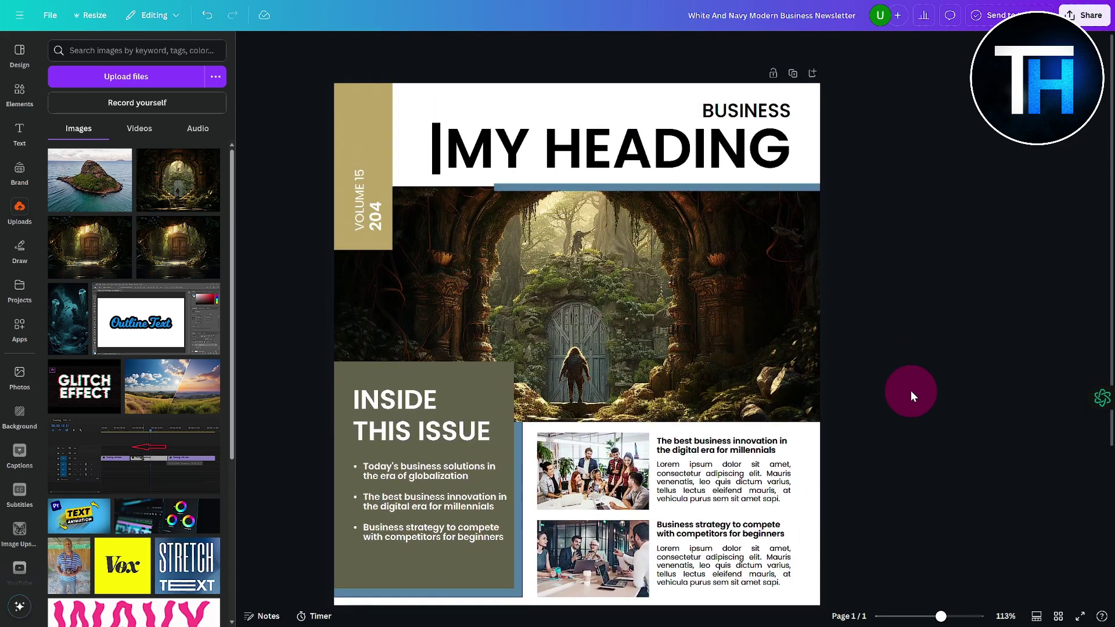
{"action": "scroll", "coordinate": [909, 387], "scroll_direction": "down", "scroll_amount": 3}
{"action": "left_click", "coordinate": [546, 344]}
{"action": "left_click", "coordinate": [517, 343]}
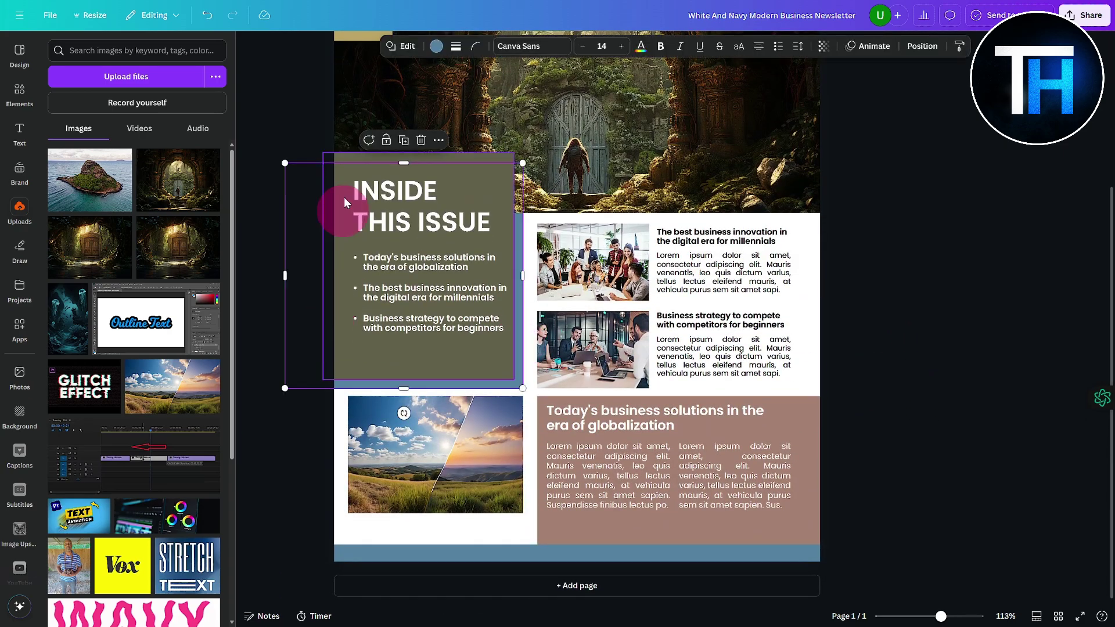
{"action": "left_click", "coordinate": [435, 47]}
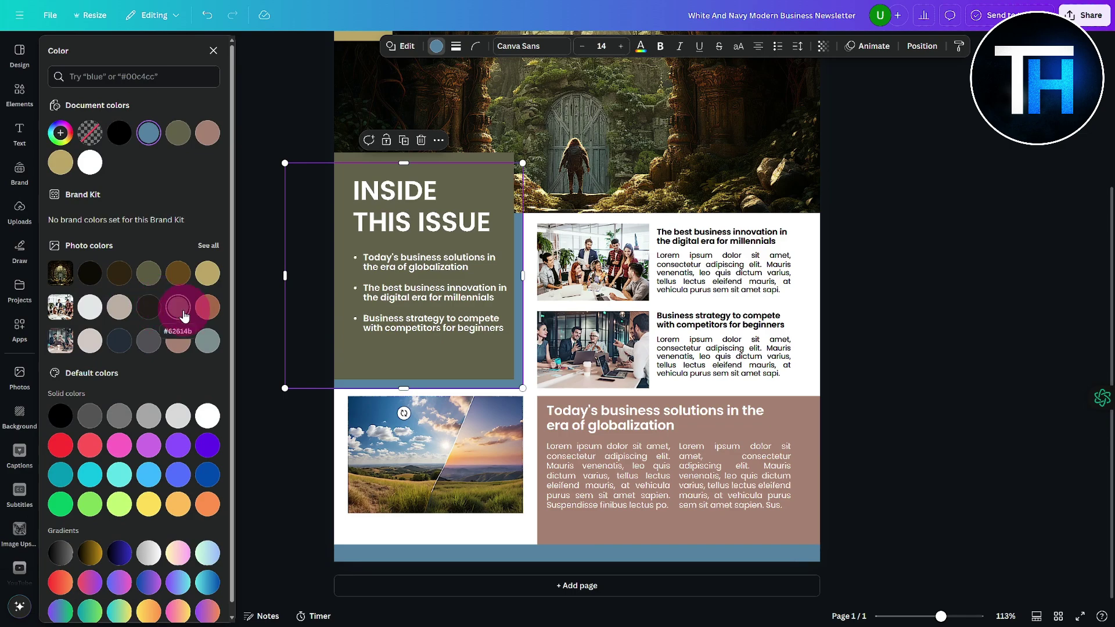
{"action": "left_click", "coordinate": [178, 306]}
{"action": "left_click", "coordinate": [496, 385]}
{"action": "key", "text": "ctrl+z"}
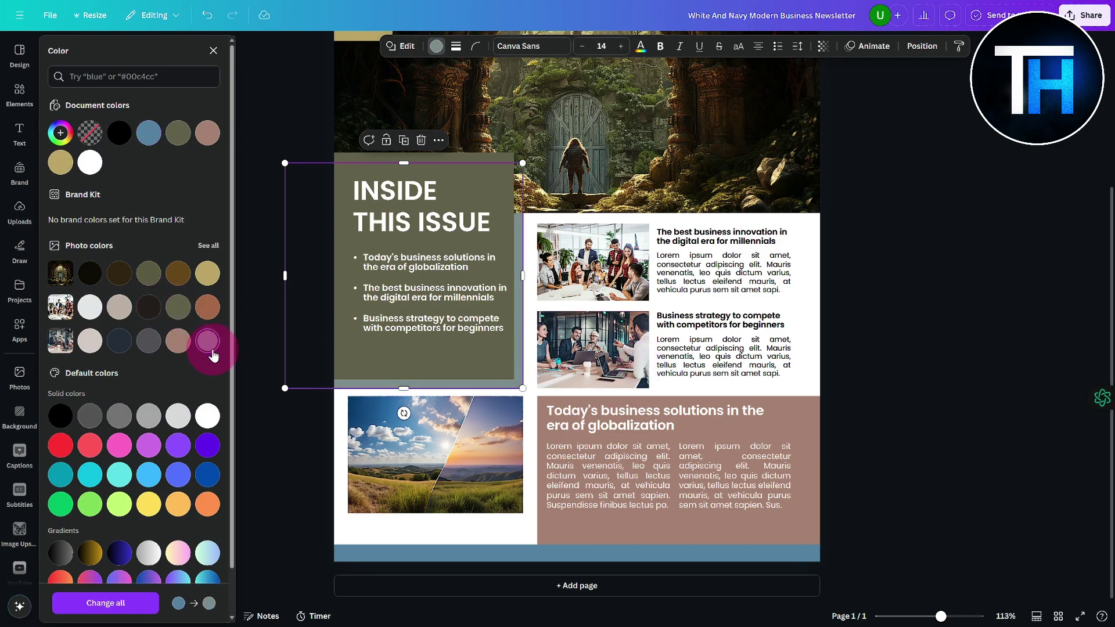
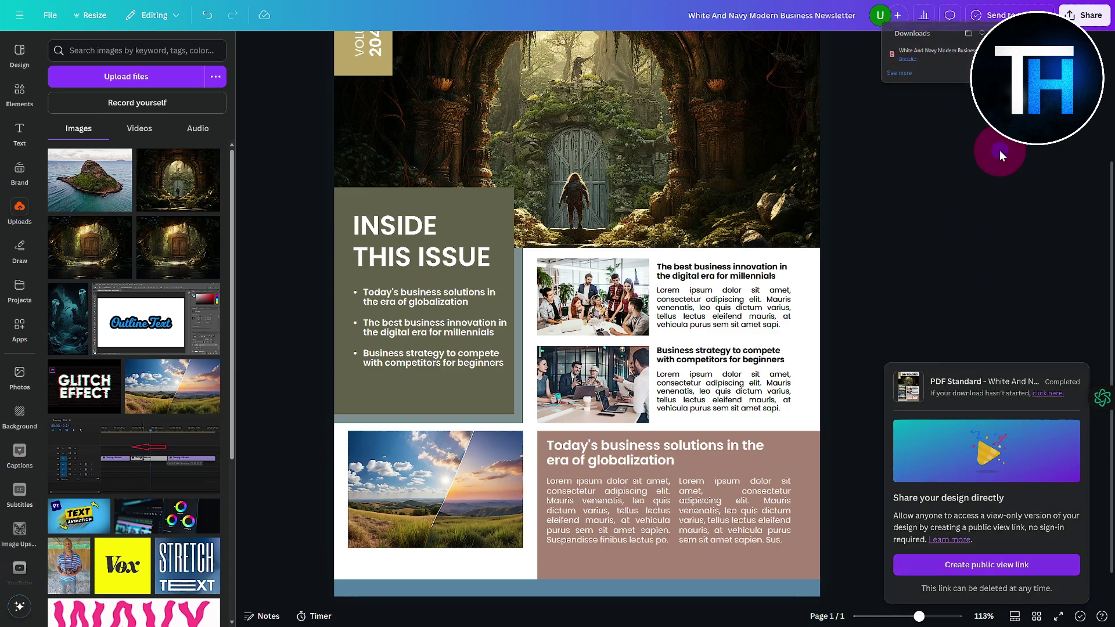
Choose JPG as the file type for downloading the newsletter.
{"action": "left_click", "coordinate": [1084, 15]}
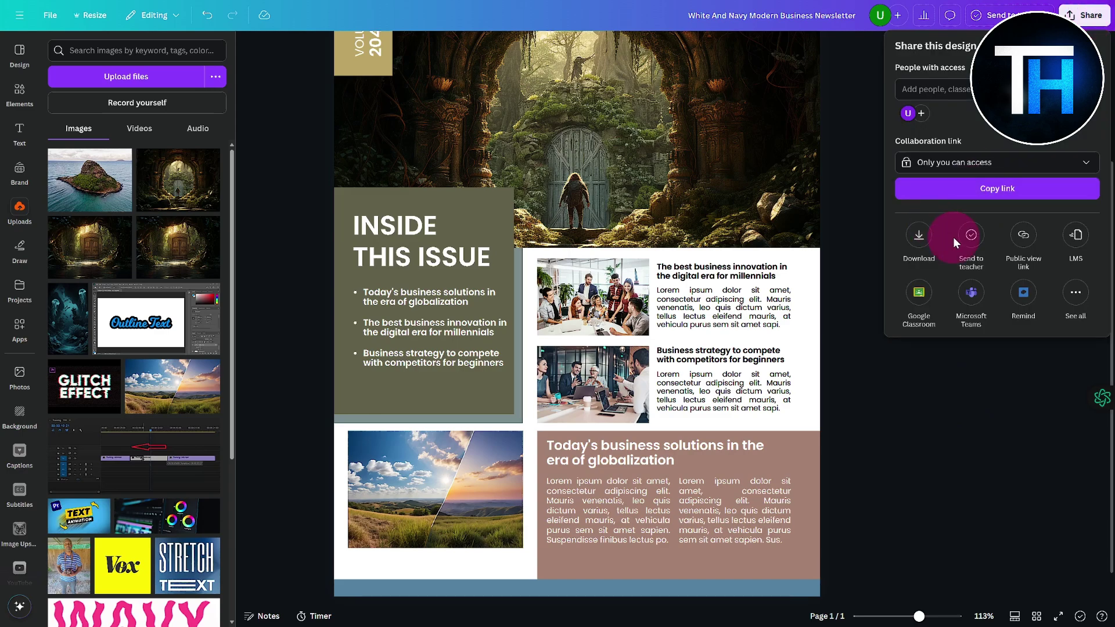
{"action": "left_click", "coordinate": [924, 237]}
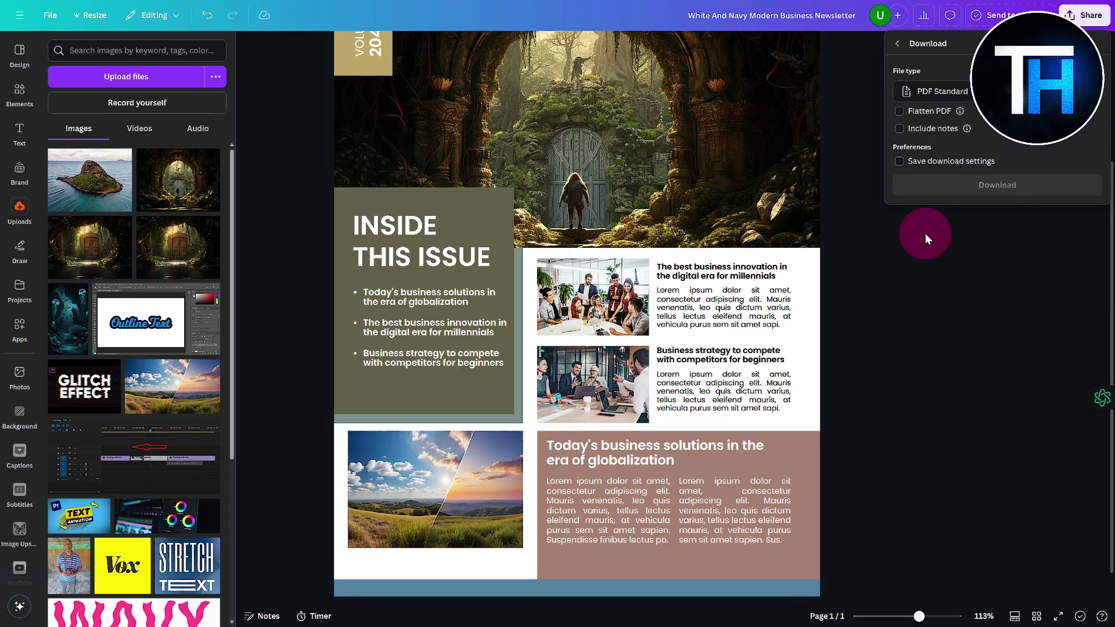
{"action": "left_click", "coordinate": [942, 91]}
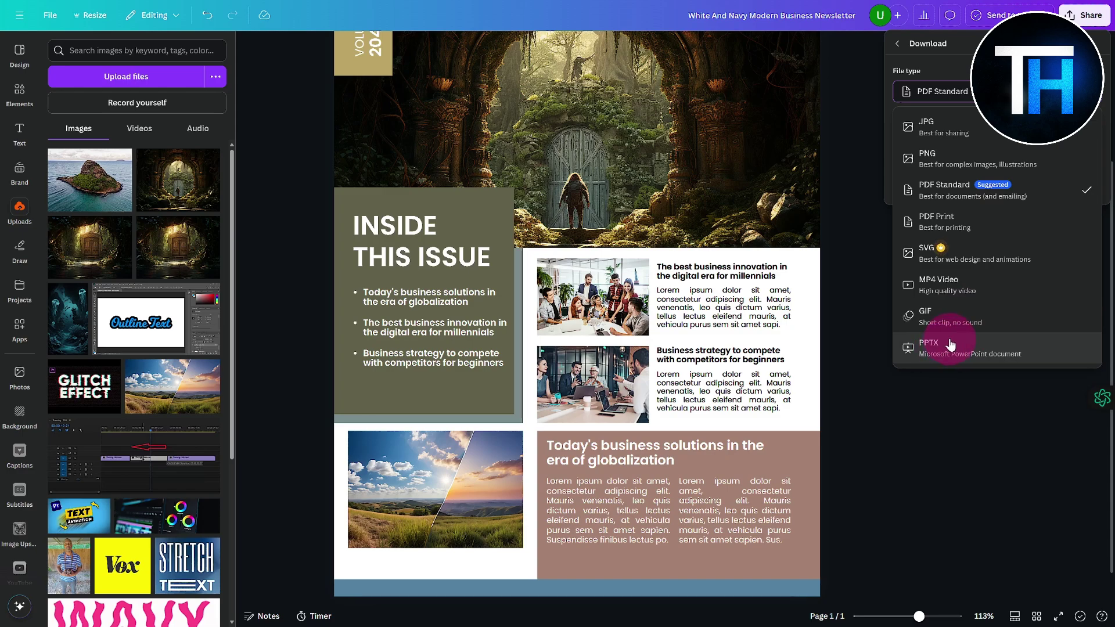
{"action": "left_click", "coordinate": [948, 130]}
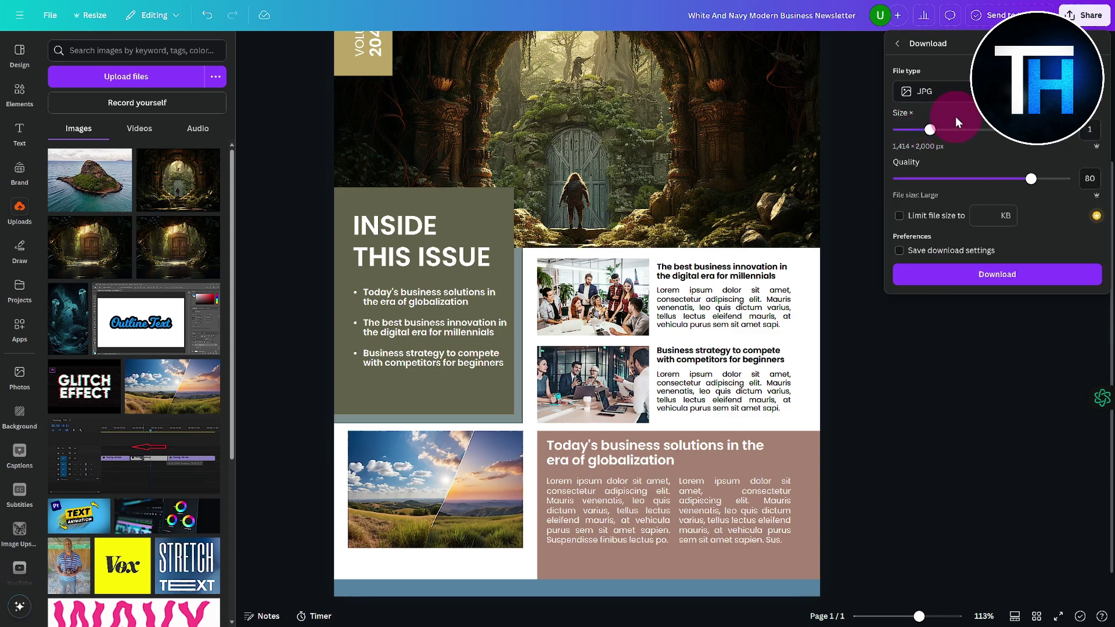
{"action": "left_click", "coordinate": [991, 276]}
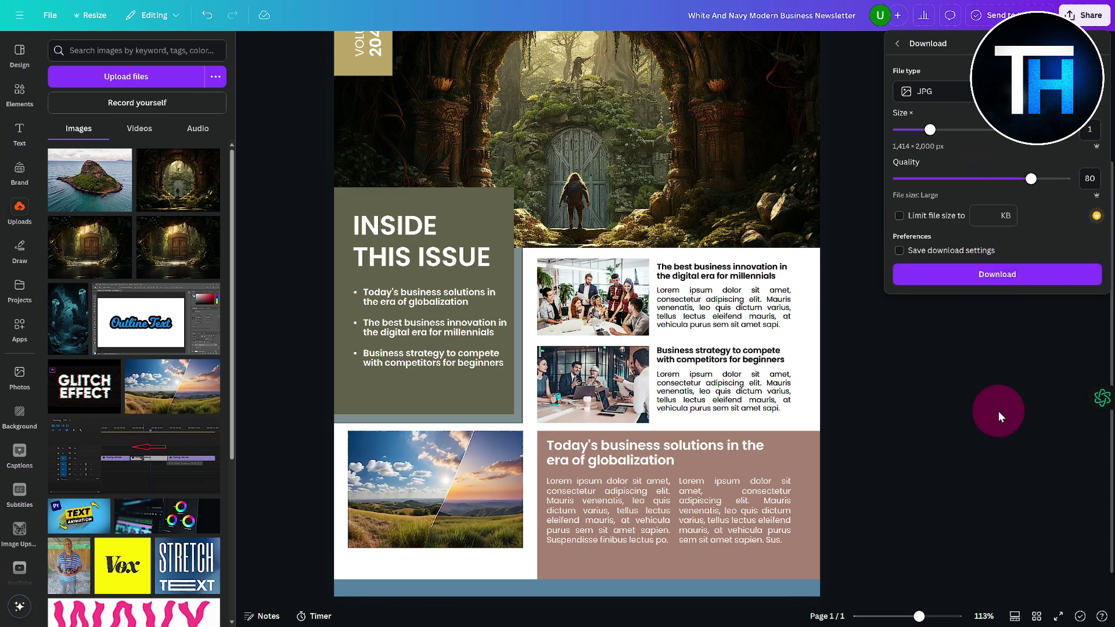
Leave the full-screen view, open the downloaded newsletter PDF to check its layout, and return to the design.
{"action": "key", "text": "F11"}
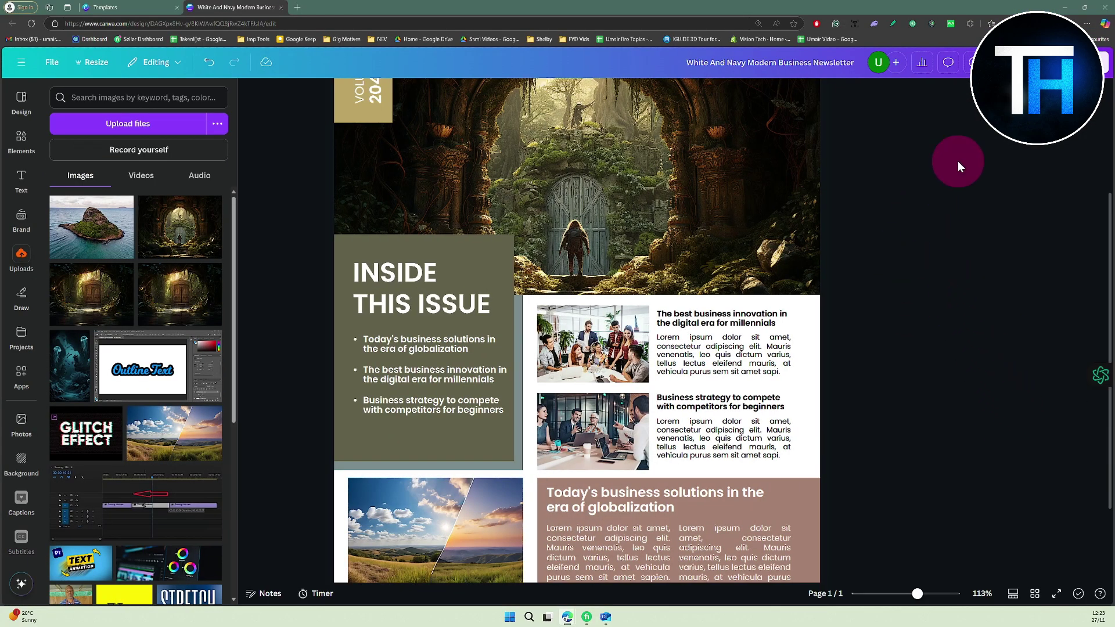
{"action": "left_click", "coordinate": [912, 68]}
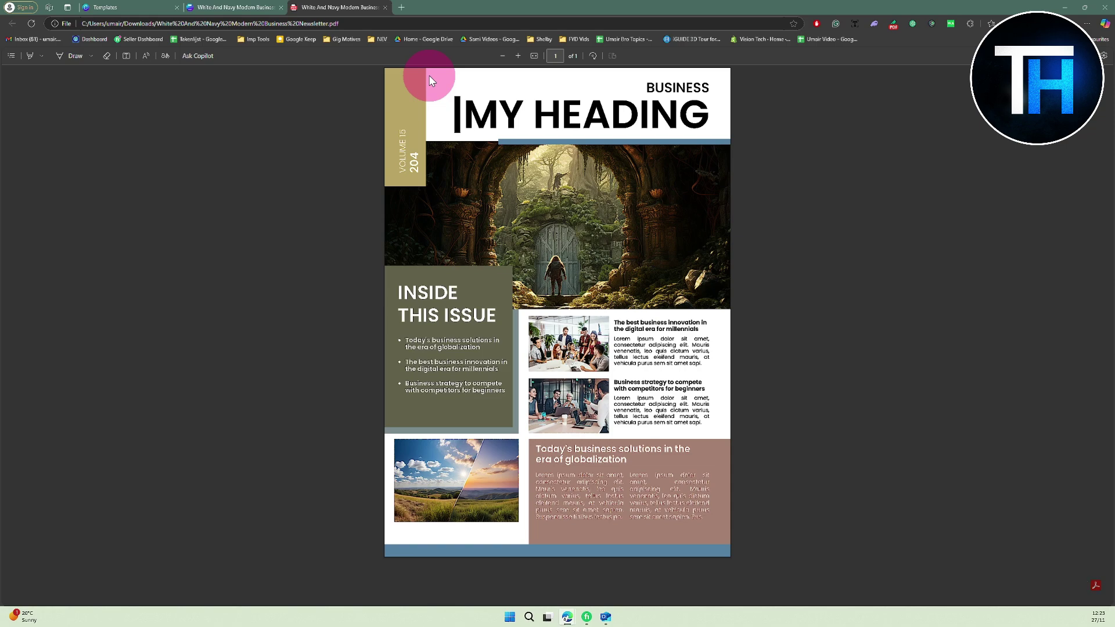
{"action": "left_click", "coordinate": [244, 7]}
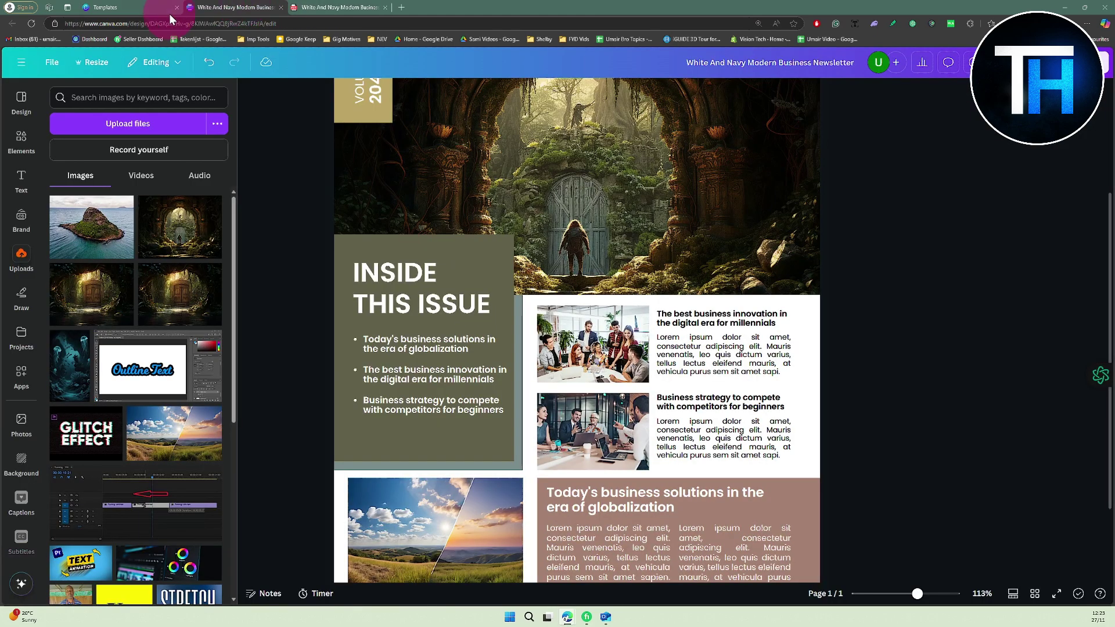
{"action": "scroll", "coordinate": [420, 185], "scroll_direction": "down", "scroll_amount": 3}
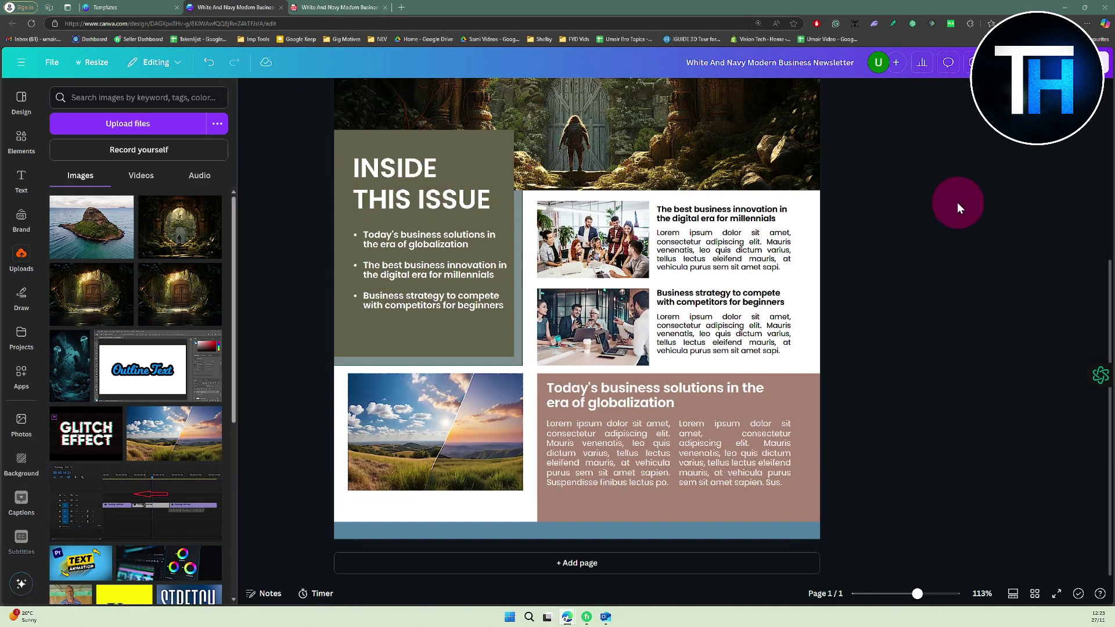
{"action": "scroll", "coordinate": [859, 208], "scroll_direction": "up", "scroll_amount": 5}
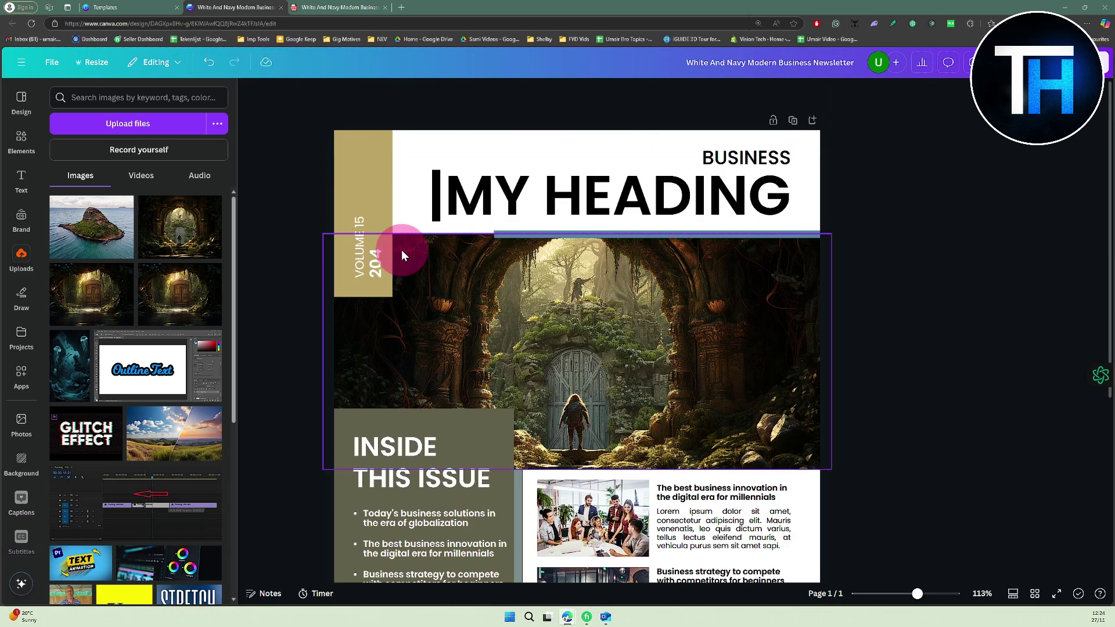
Review the customized newsletter page from the heading down to the articles and footer band.
{"action": "scroll", "coordinate": [402, 250], "scroll_direction": "down", "scroll_amount": 4}
{"action": "scroll", "coordinate": [401, 247], "scroll_direction": "down", "scroll_amount": 2}
{"action": "scroll", "coordinate": [481, 257], "scroll_direction": "up", "scroll_amount": 6}
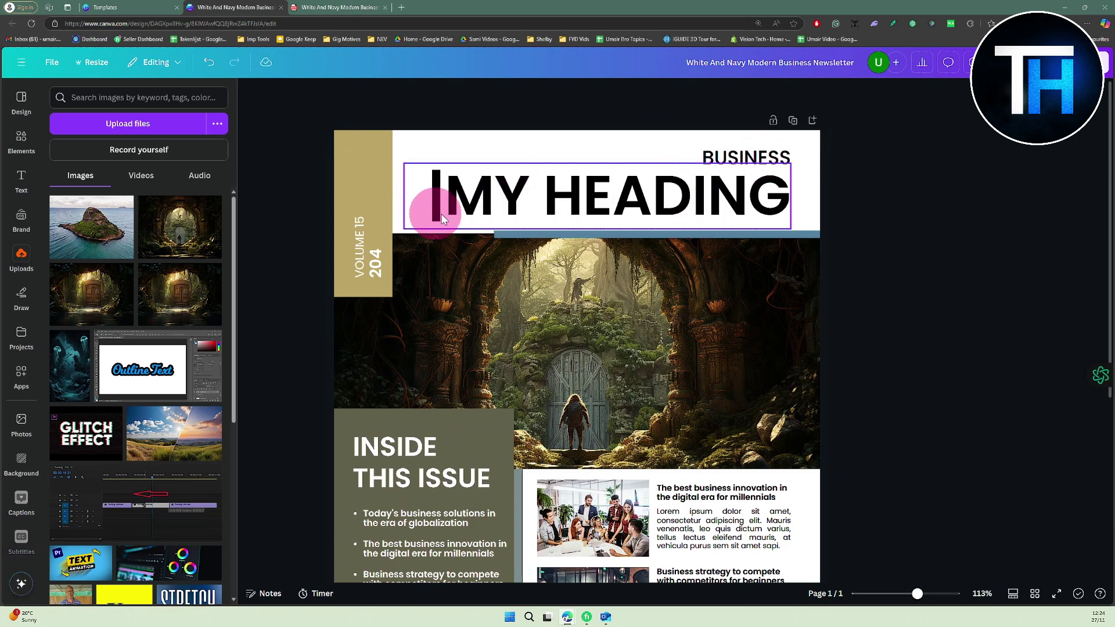
{"action": "scroll", "coordinate": [435, 210], "scroll_direction": "down", "scroll_amount": 5}
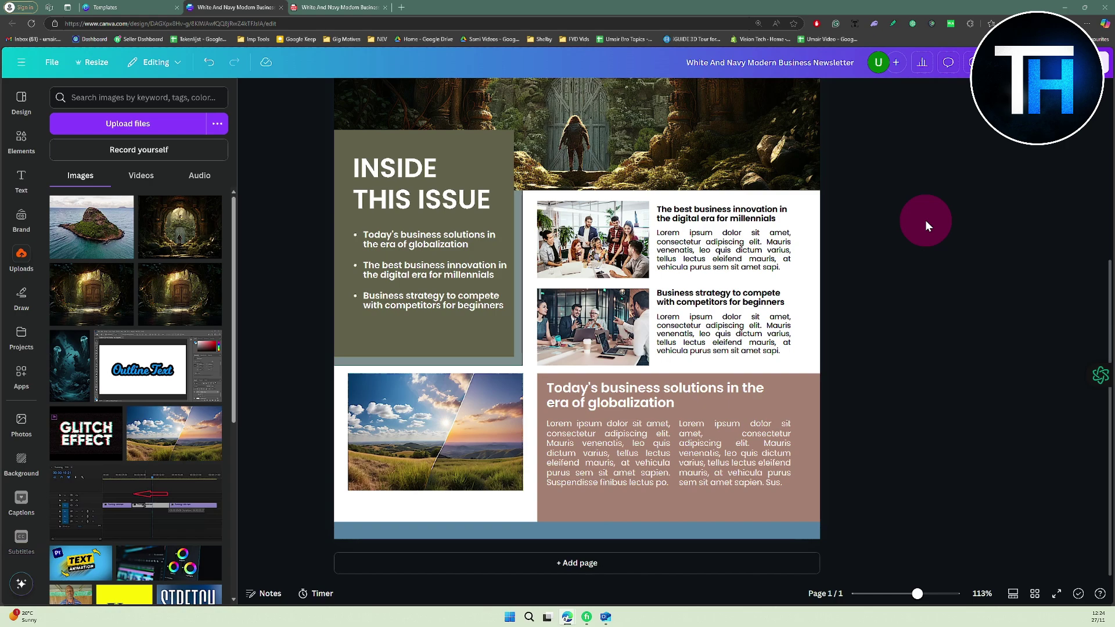
{"action": "scroll", "coordinate": [926, 221], "scroll_direction": "up", "scroll_amount": 3}
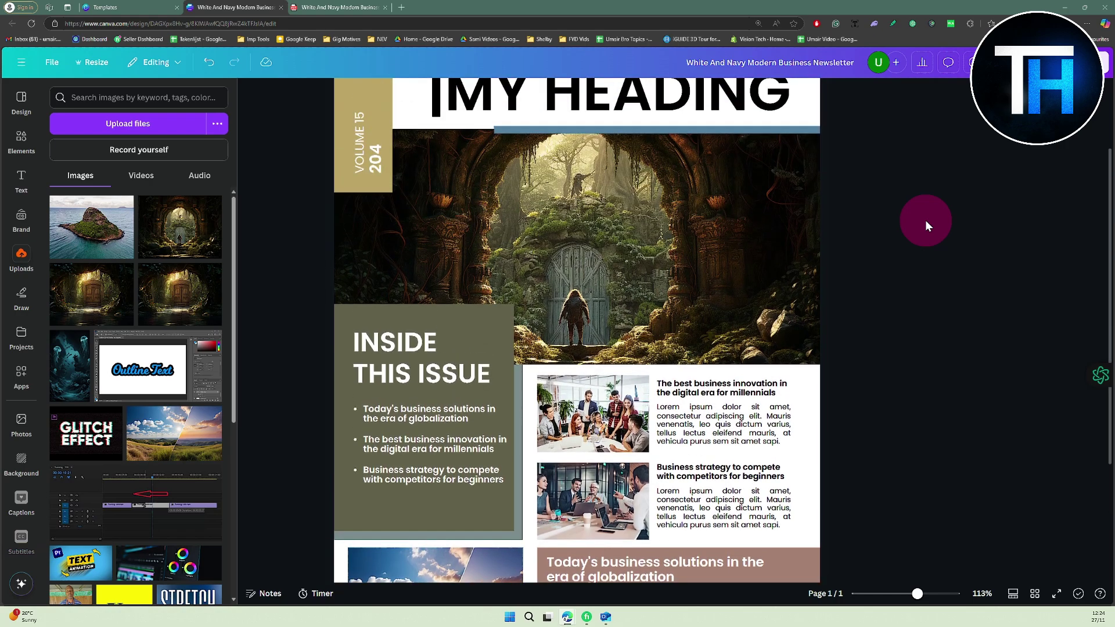
{"action": "scroll", "coordinate": [926, 221], "scroll_direction": "down", "scroll_amount": 3}
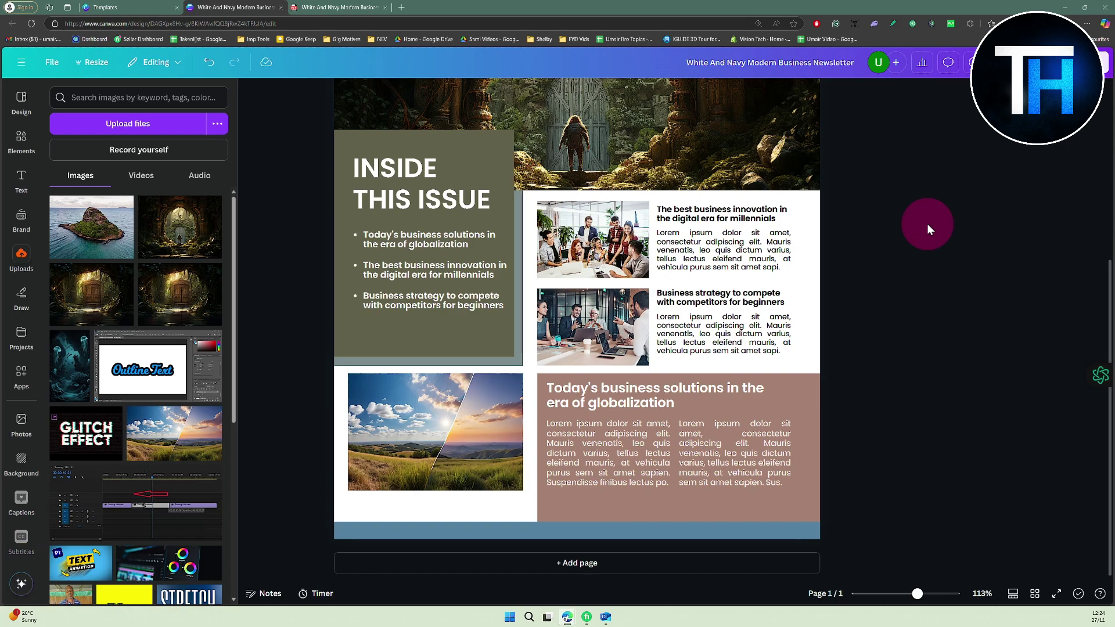
{"action": "scroll", "coordinate": [927, 224], "scroll_direction": "up", "scroll_amount": 4}
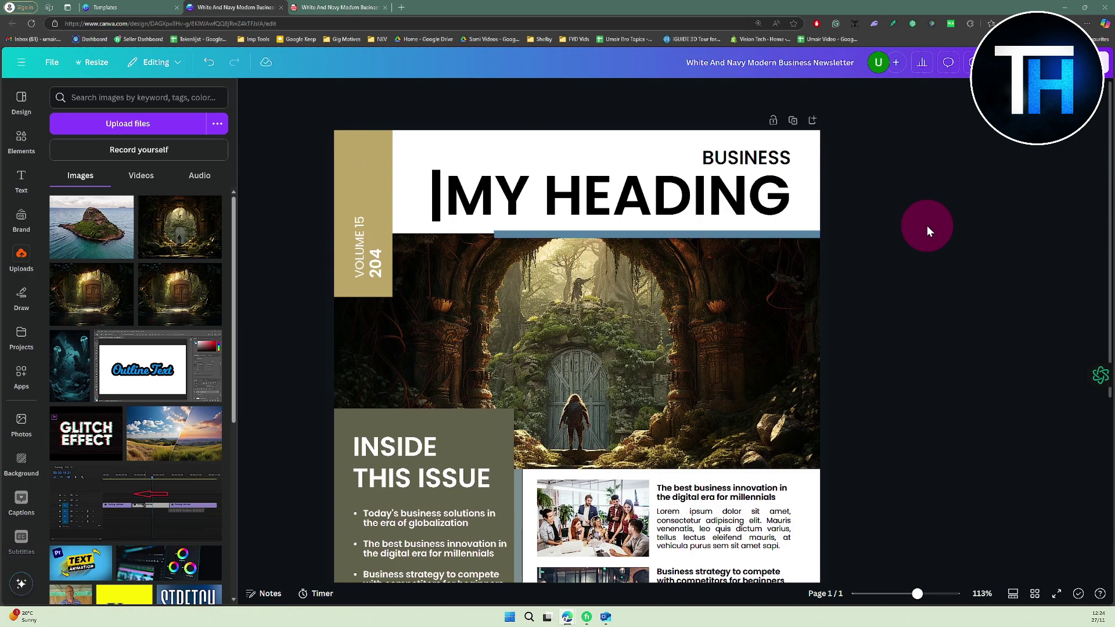
Minimize the browser, switch to Outlook and open the Archive folder under Favorites.
{"action": "left_click", "coordinate": [1066, 6]}
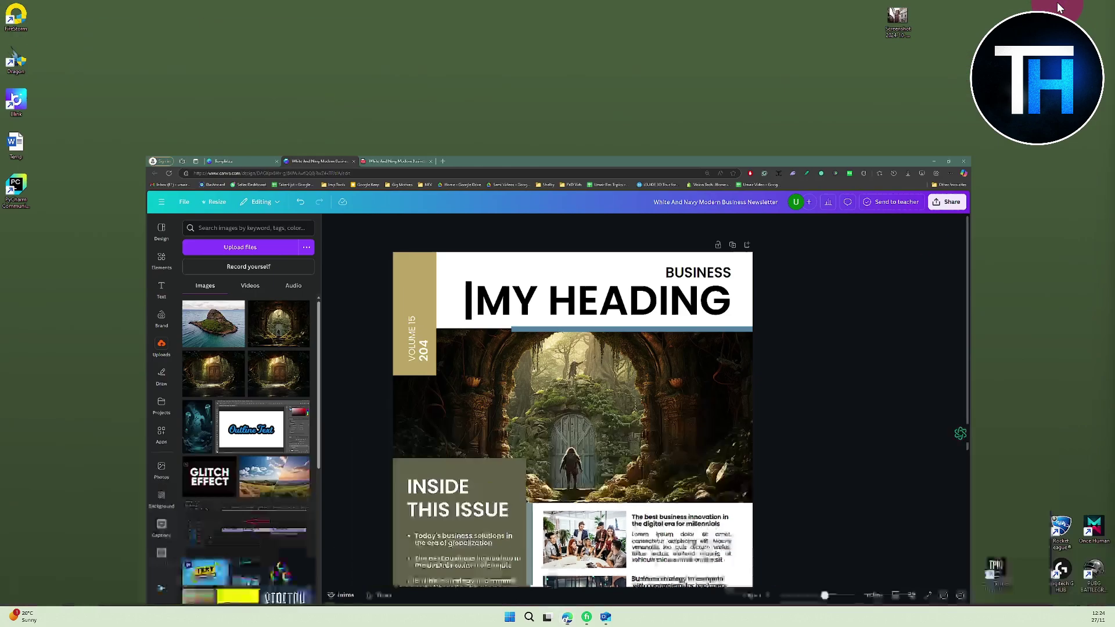
{"action": "left_click", "coordinate": [606, 617]}
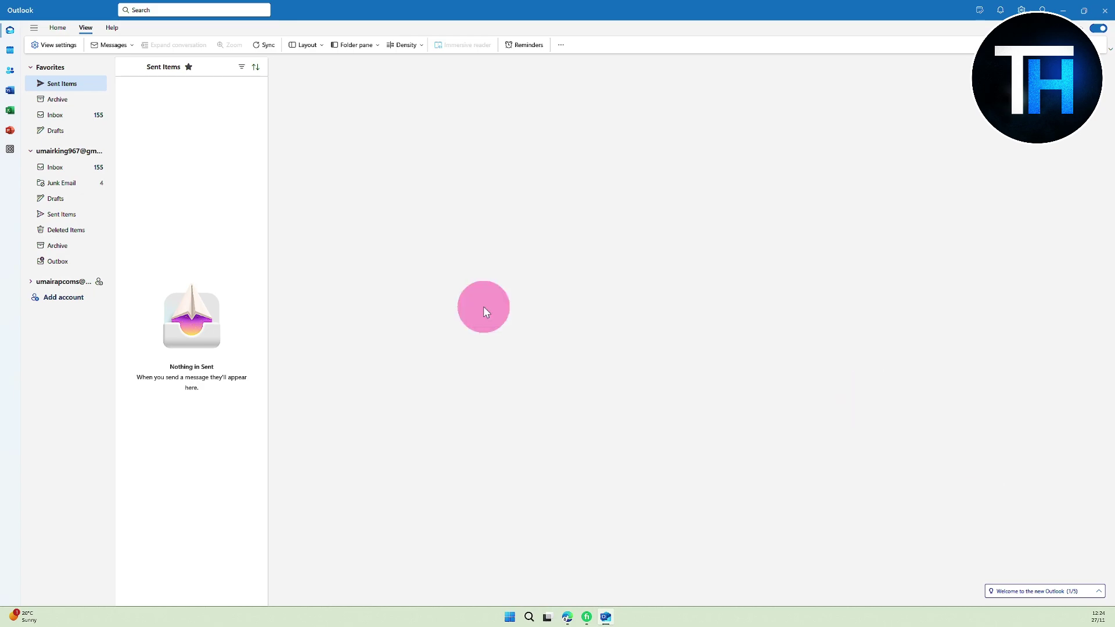
{"action": "left_click", "coordinate": [60, 102]}
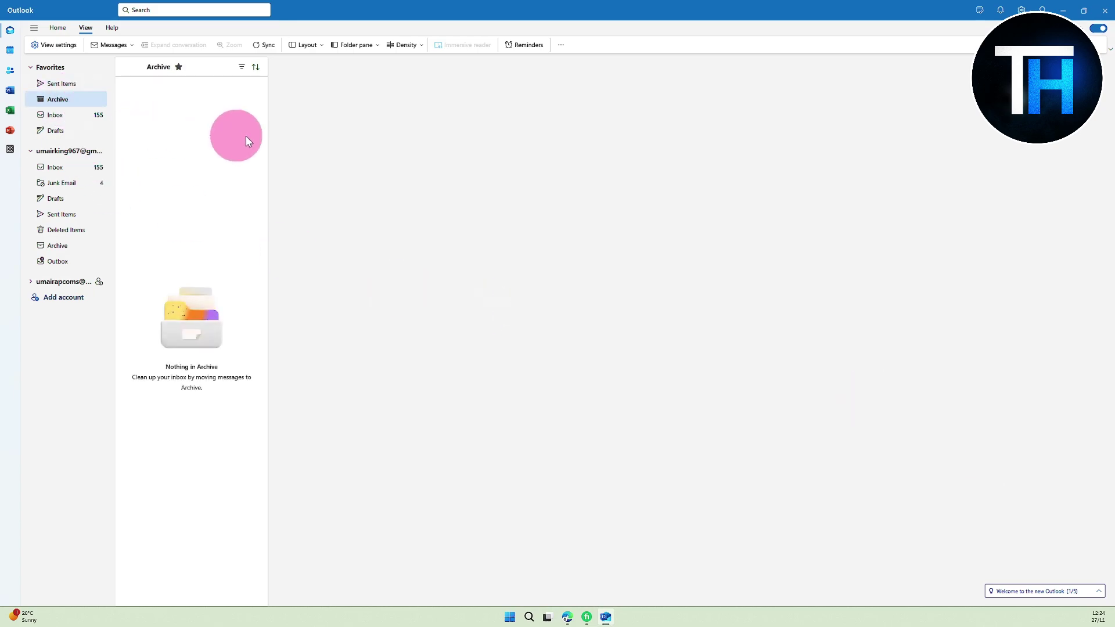